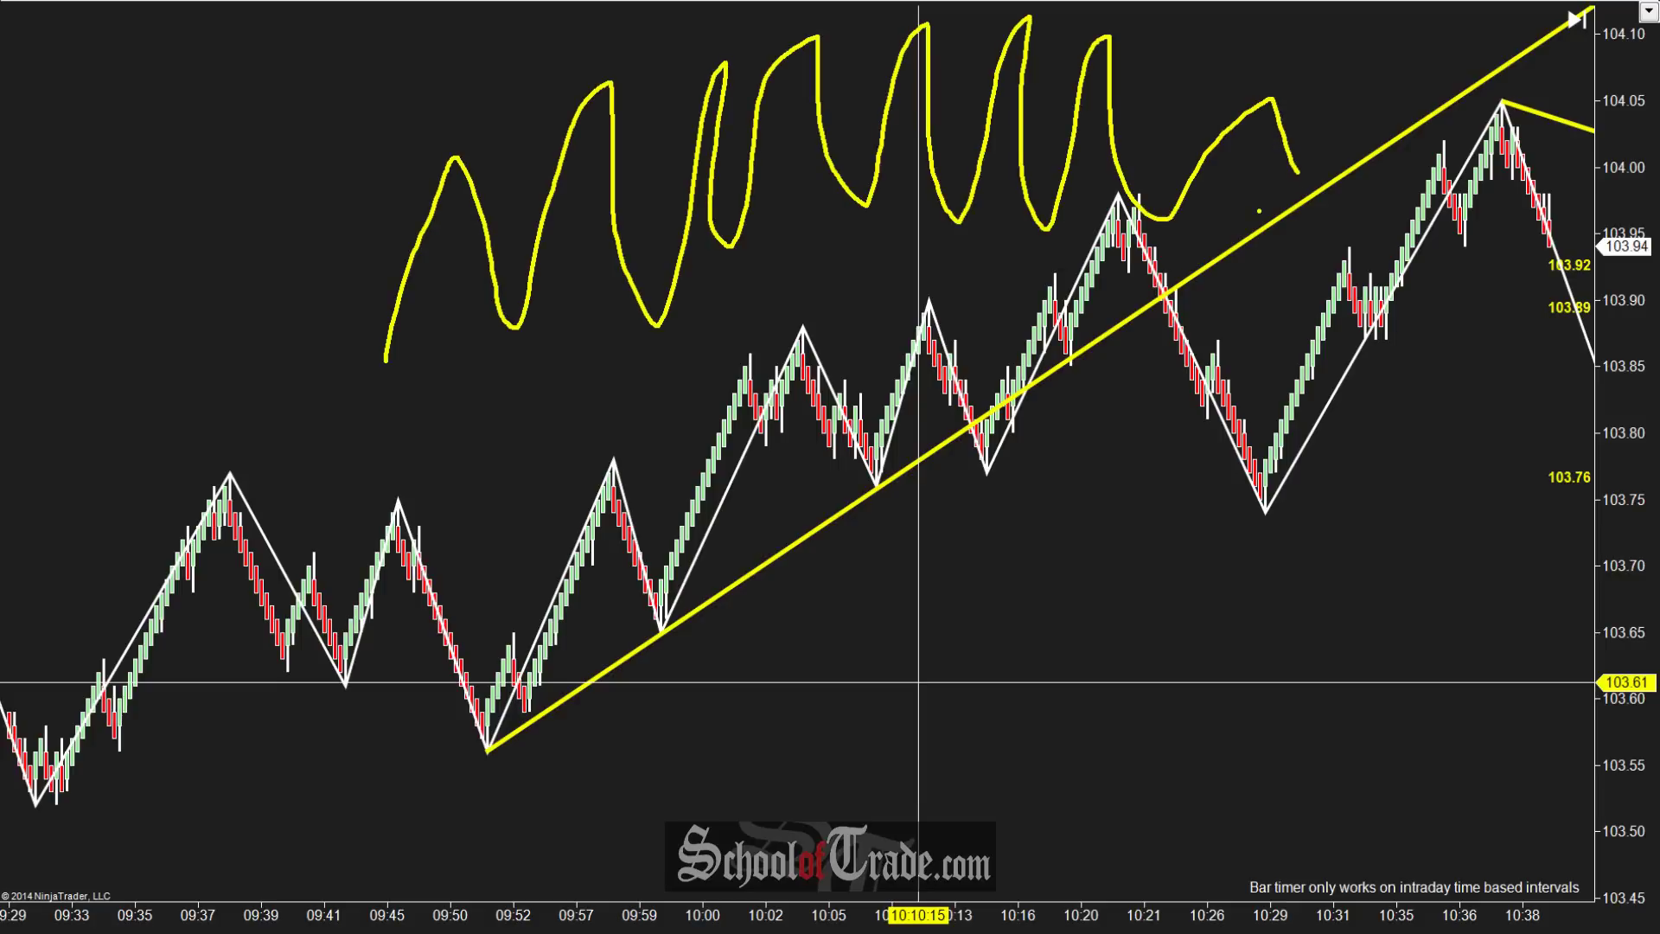
Erase the freehand wave, sketch arrows for rising, falling and trendline-following price moves, and wipe the annotations.
key(e)
drag(474, 475, 887, 133)
drag(993, 234, 1259, 617)
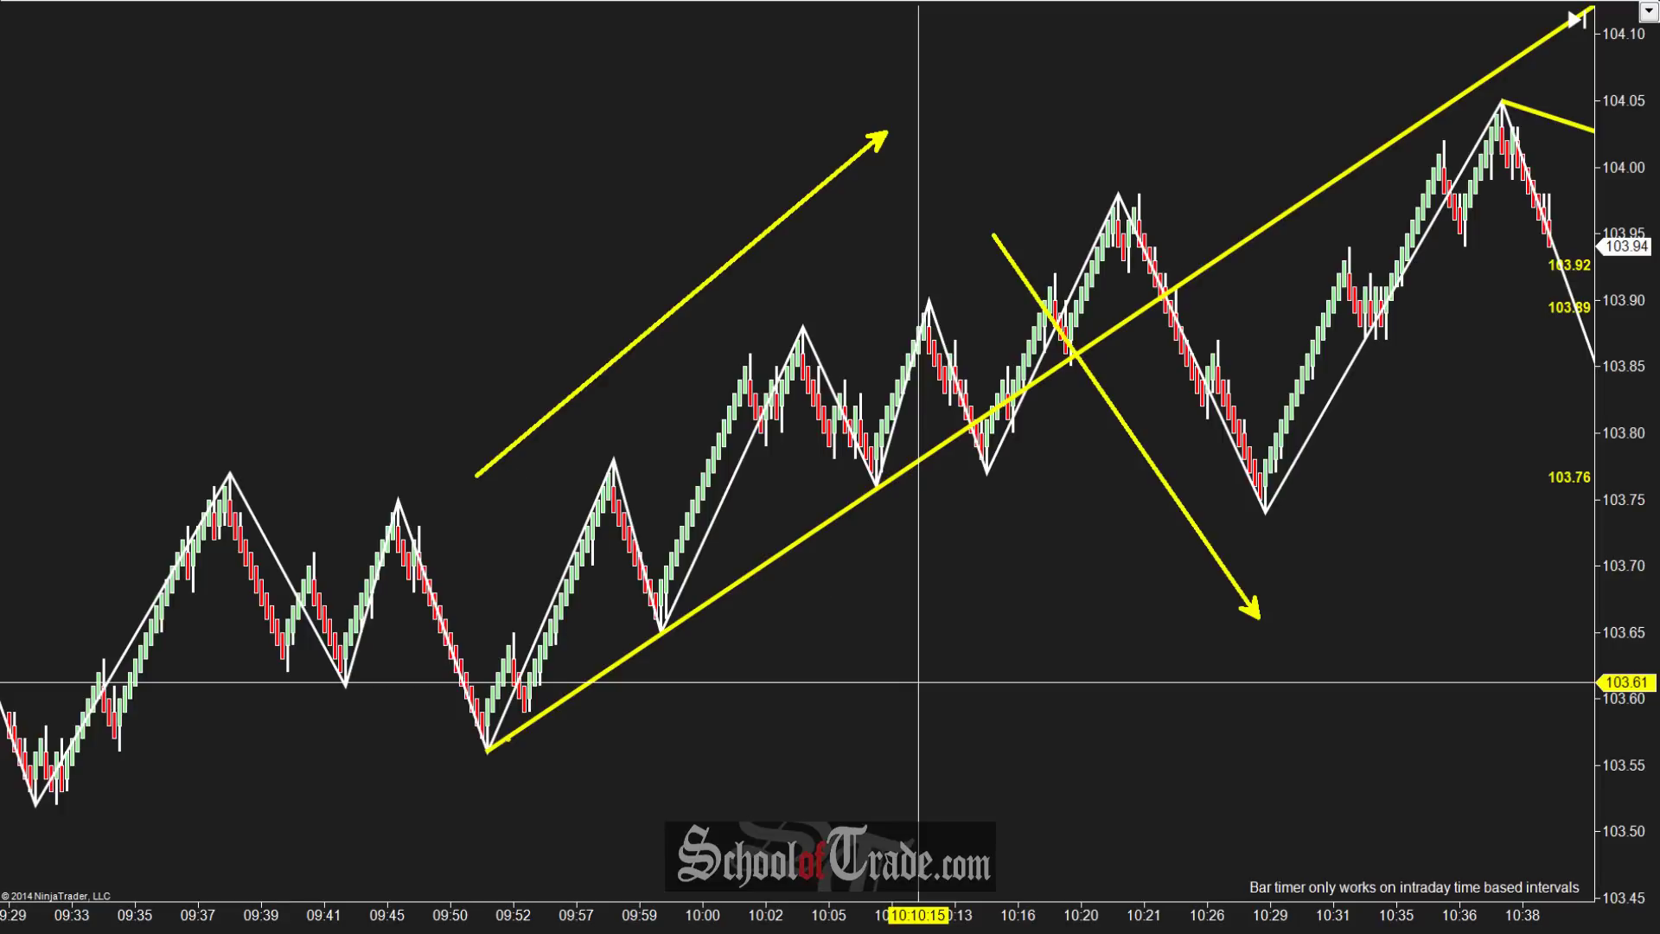
mouse_move(507, 739)
mouse_down()
mouse_move(596, 441)
mouse_move(653, 649)
mouse_move(794, 316)
mouse_move(890, 489)
mouse_up()
key(e)
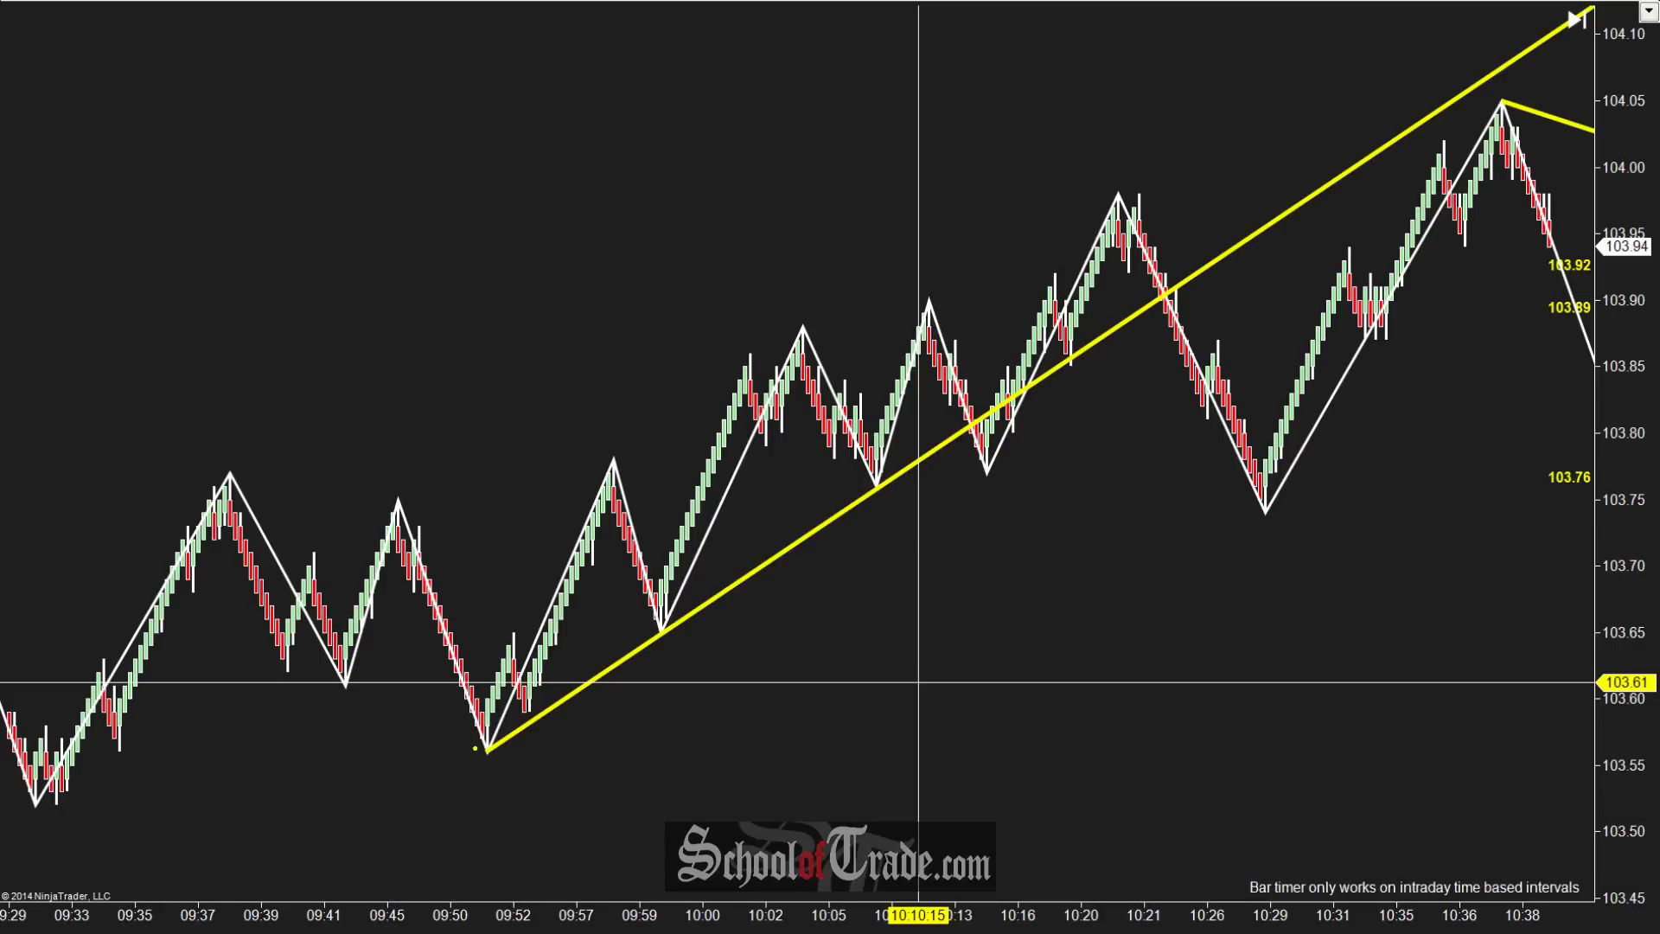
Sketch a horizontal line across the 09:37 and 09:59 swing highs, add a rising stroke through the uptrend, and leave annotation mode.
drag(205, 479, 777, 471)
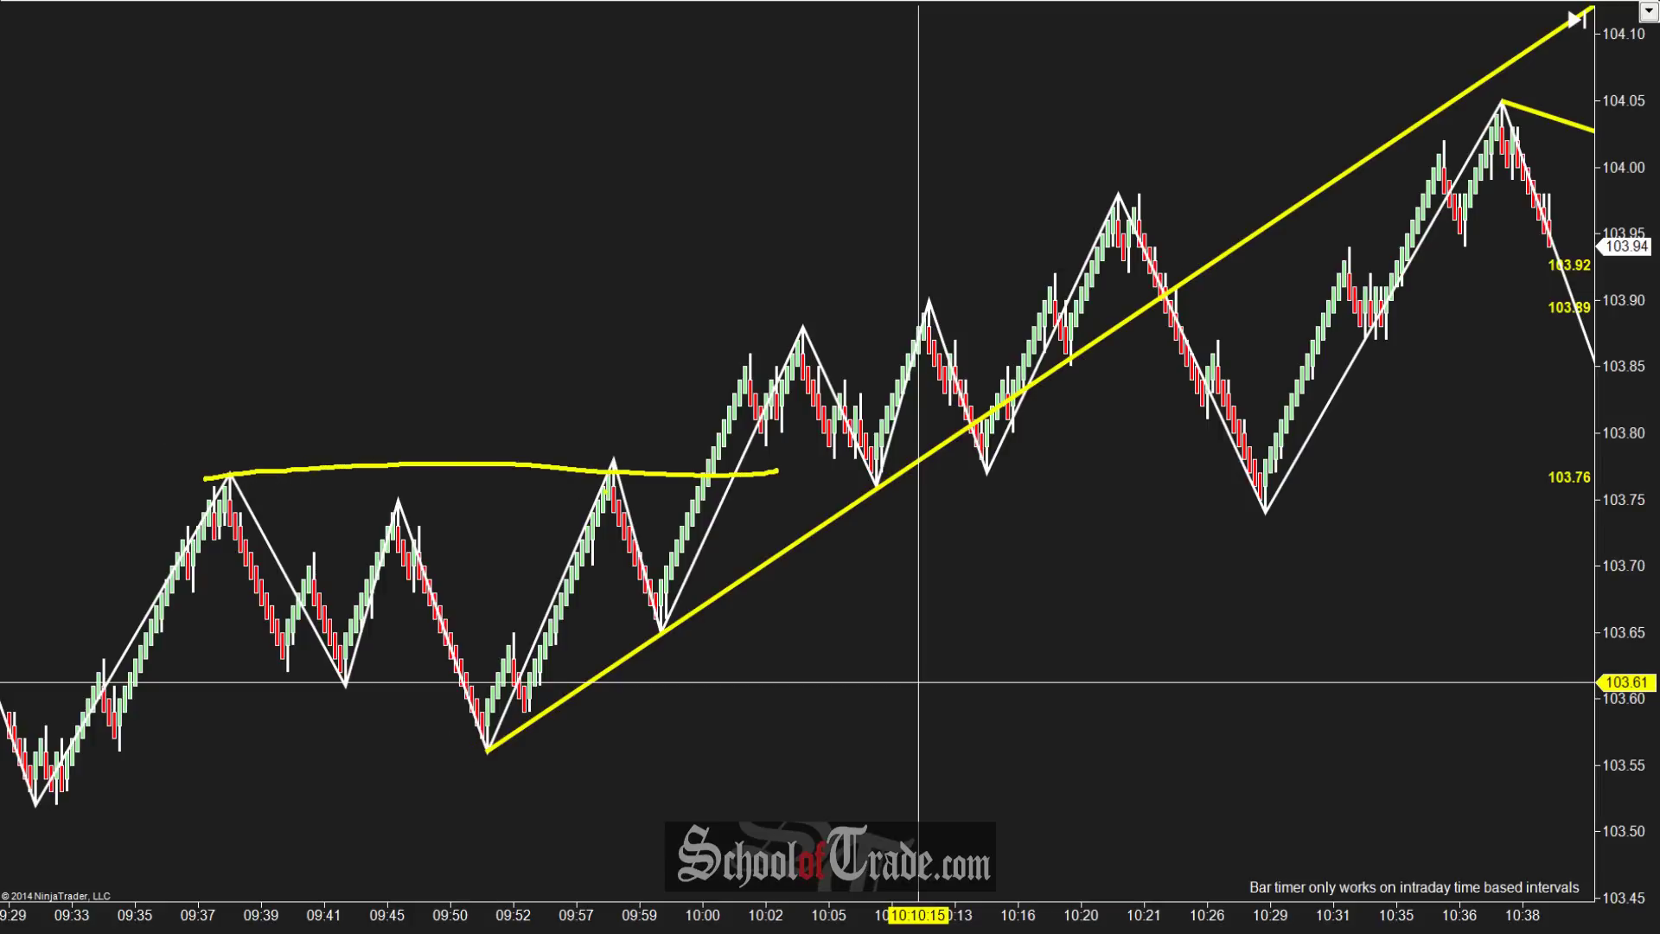
mouse_move(573, 554)
mouse_down()
mouse_move(611, 474)
mouse_move(783, 389)
mouse_move(877, 429)
mouse_move(944, 285)
mouse_move(1078, 213)
mouse_up()
key(Escape)
Circle the trendline's swing lows near 09:50 and 09:59 and number them 1 and 2.
mouse_move(380, 314)
mouse_down()
mouse_move(630, 328)
mouse_move(1341, 269)
mouse_move(811, 285)
mouse_move(666, 371)
mouse_move(507, 505)
mouse_move(395, 553)
mouse_up()
drag(977, 640, 1033, 630)
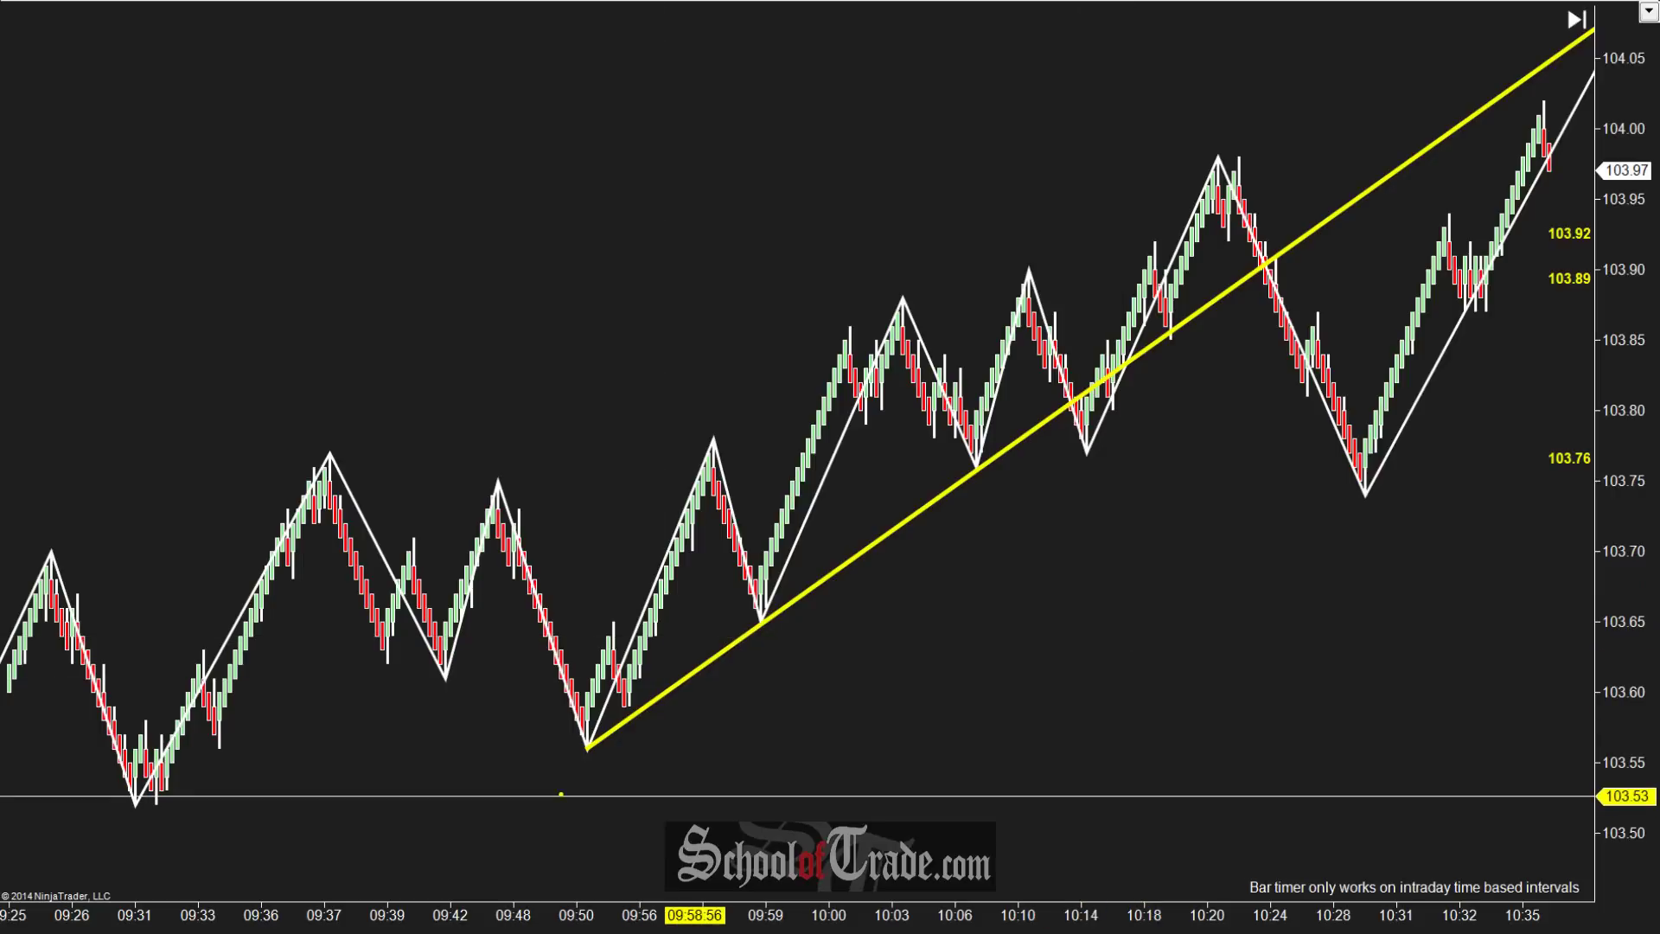
mouse_move(577, 711)
mouse_down()
mouse_move(560, 750)
mouse_move(581, 714)
mouse_up()
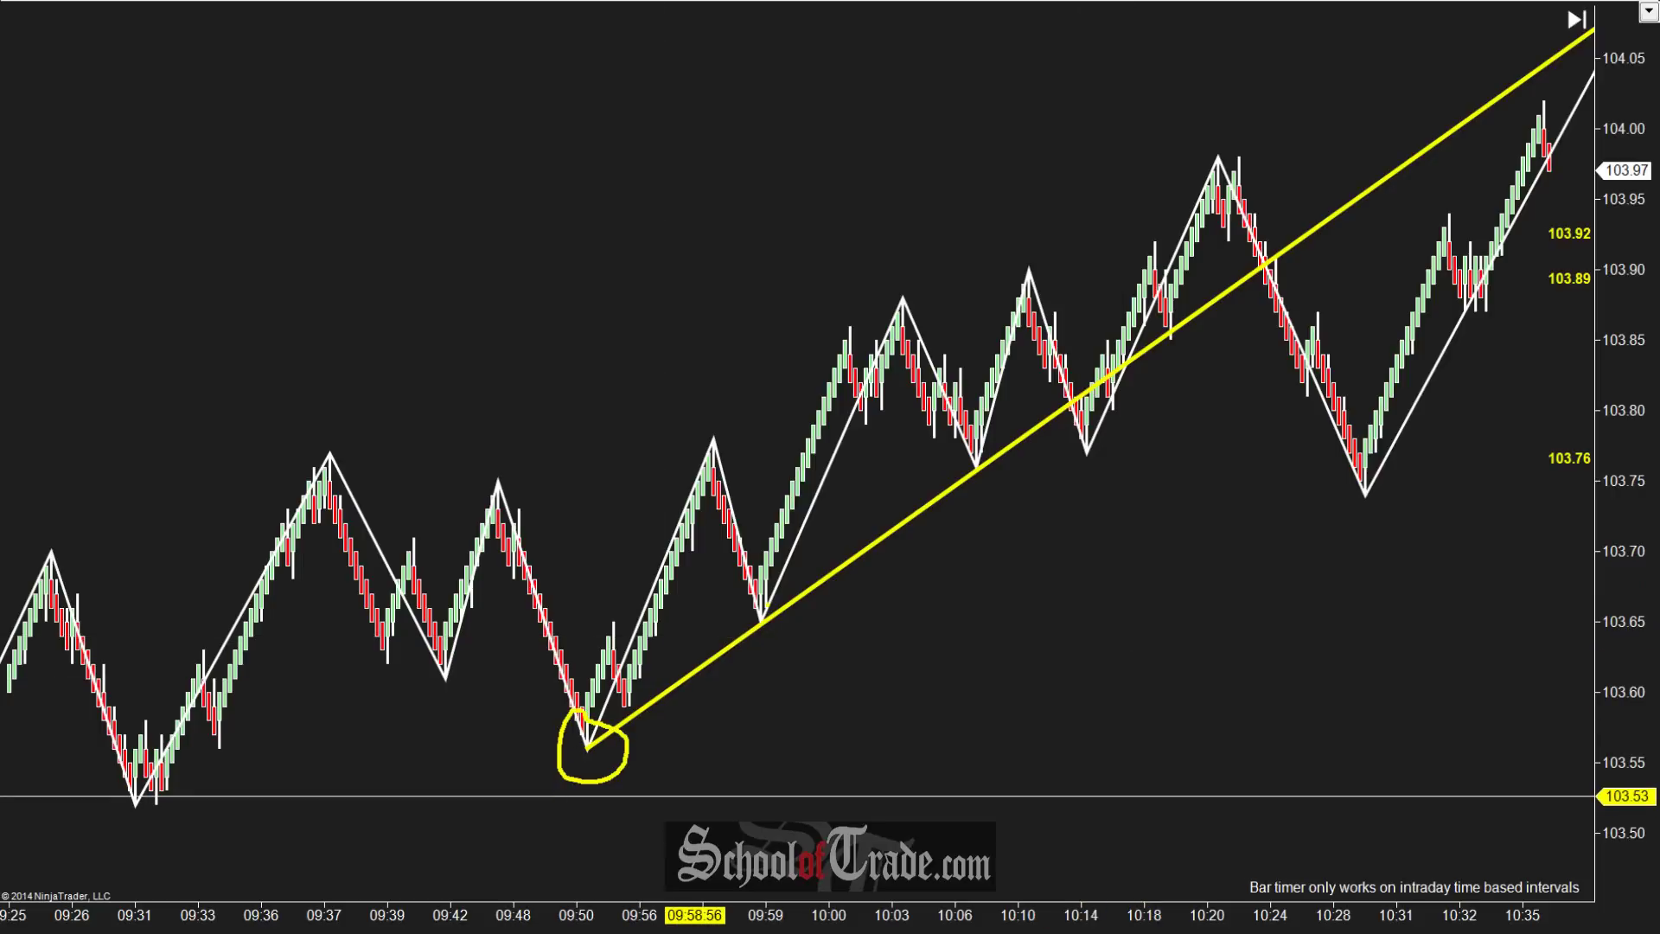
drag(760, 598, 748, 595)
drag(592, 791, 591, 872)
mouse_move(786, 680)
mouse_down()
mouse_move(763, 718)
mouse_move(778, 723)
mouse_up()
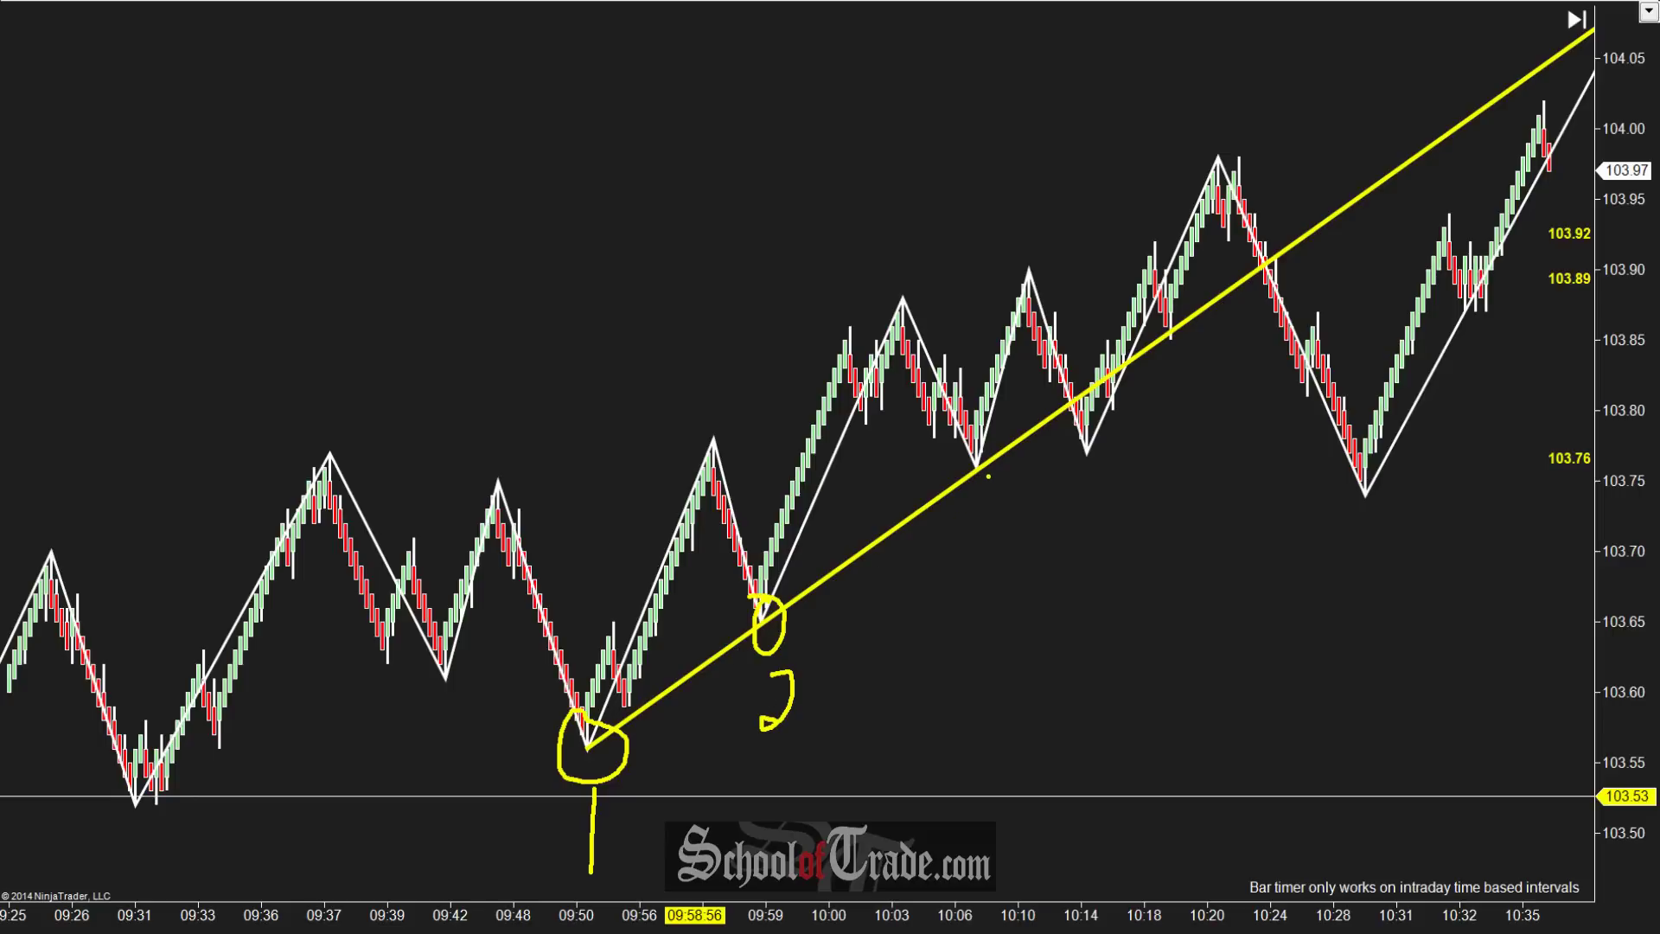
Point arrows at the third trendline low near 10:08 and at the 103.80 entry level, then erase all annotations.
drag(976, 474, 1004, 616)
mouse_move(1003, 404)
mouse_down()
mouse_move(994, 425)
mouse_move(959, 412)
mouse_up()
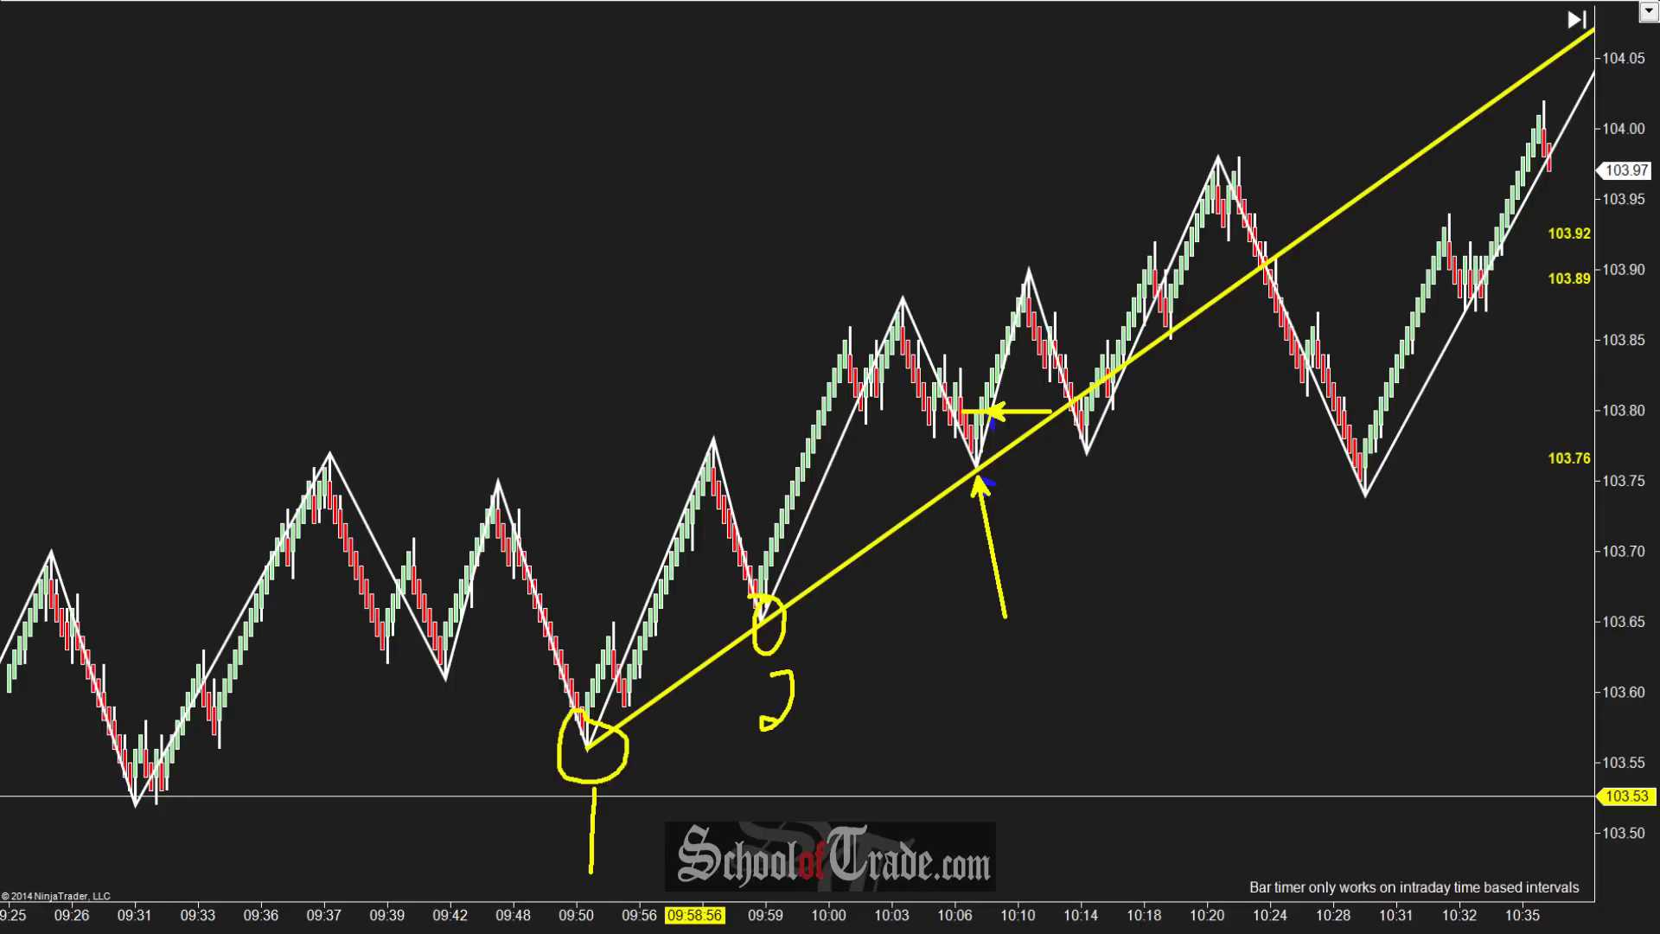
key(e)
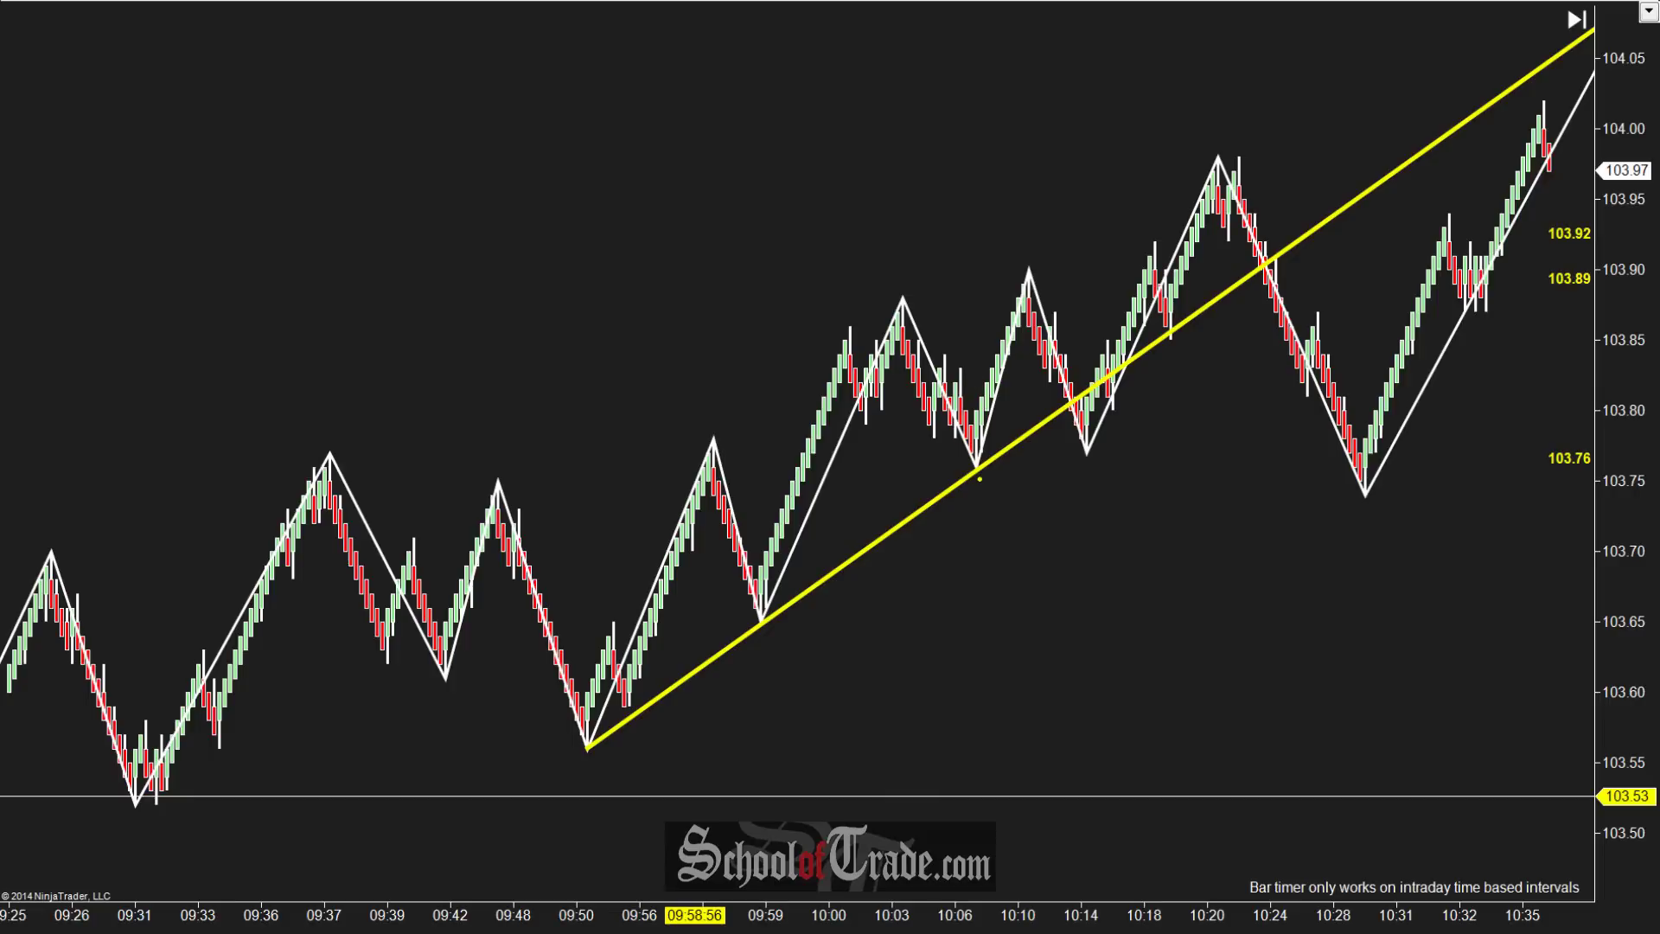
Mark the third trendline touch again with arrows and a short horizontal entry line at 103.80.
drag(977, 483, 978, 604)
mouse_move(838, 404)
mouse_down()
mouse_move(893, 305)
mouse_move(976, 467)
mouse_move(1002, 417)
mouse_move(1124, 417)
mouse_up()
key(e)
drag(987, 477, 983, 550)
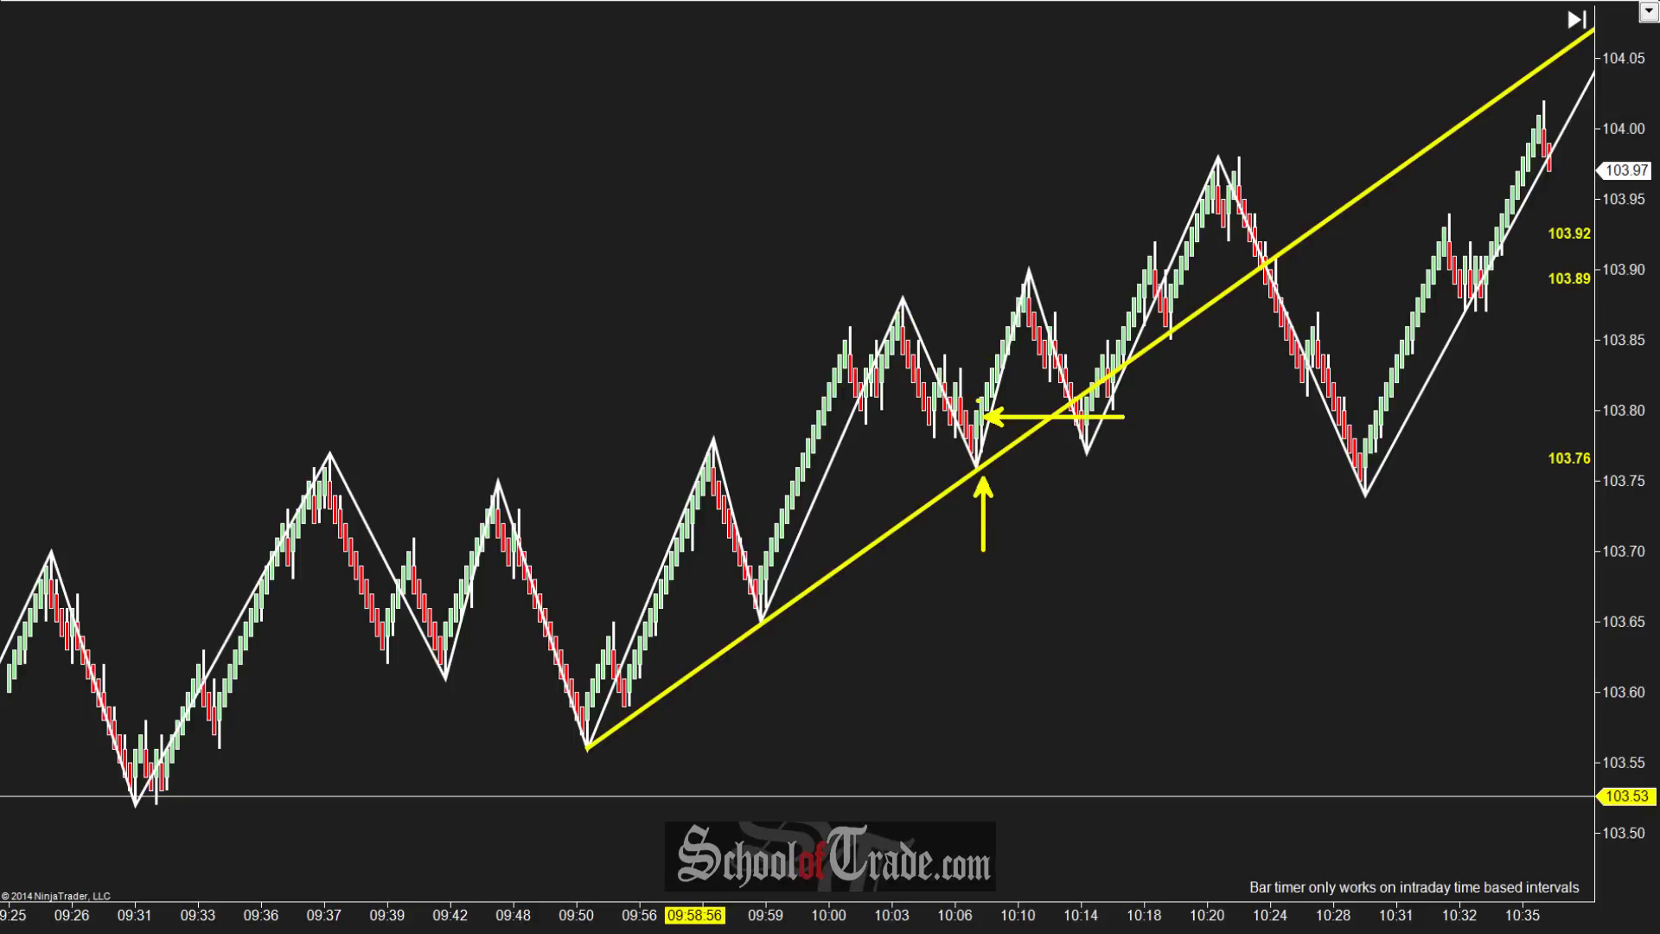
mouse_move(963, 410)
mouse_down()
mouse_move(1050, 420)
mouse_move(1017, 410)
mouse_up()
key(e)
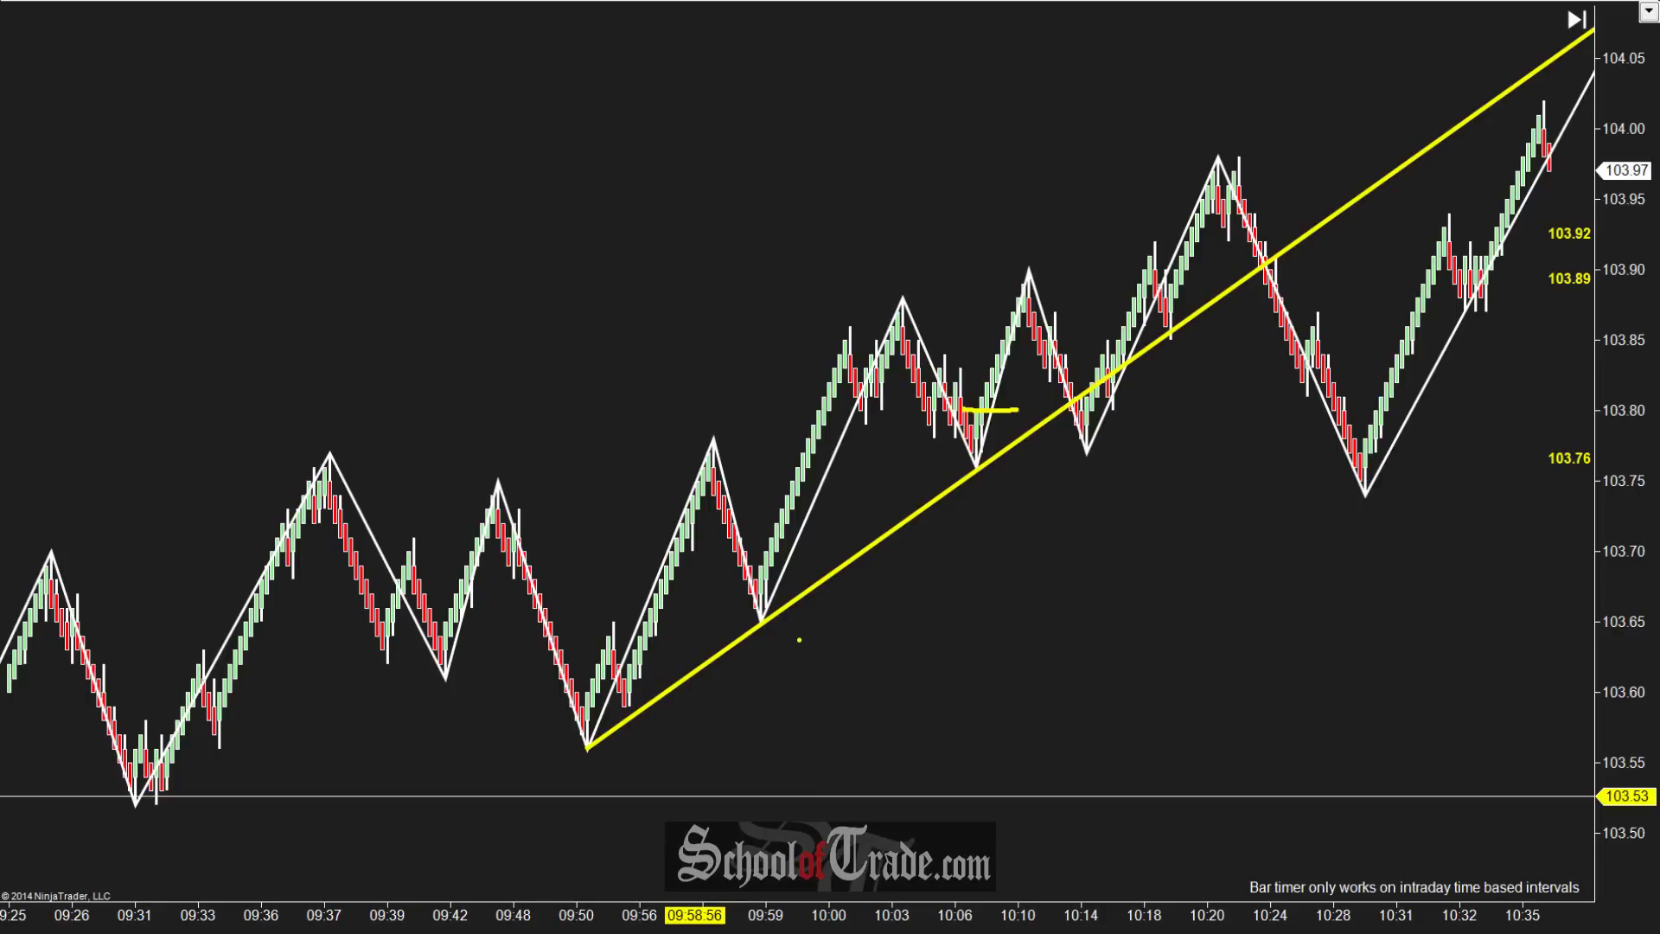
Number the lows 1 and 2 again, extend a horizontal line from low 2 at 103.65, and point an arrow at that low.
drag(588, 758, 587, 800)
mouse_move(755, 636)
mouse_down()
mouse_move(783, 666)
mouse_move(1395, 622)
mouse_up()
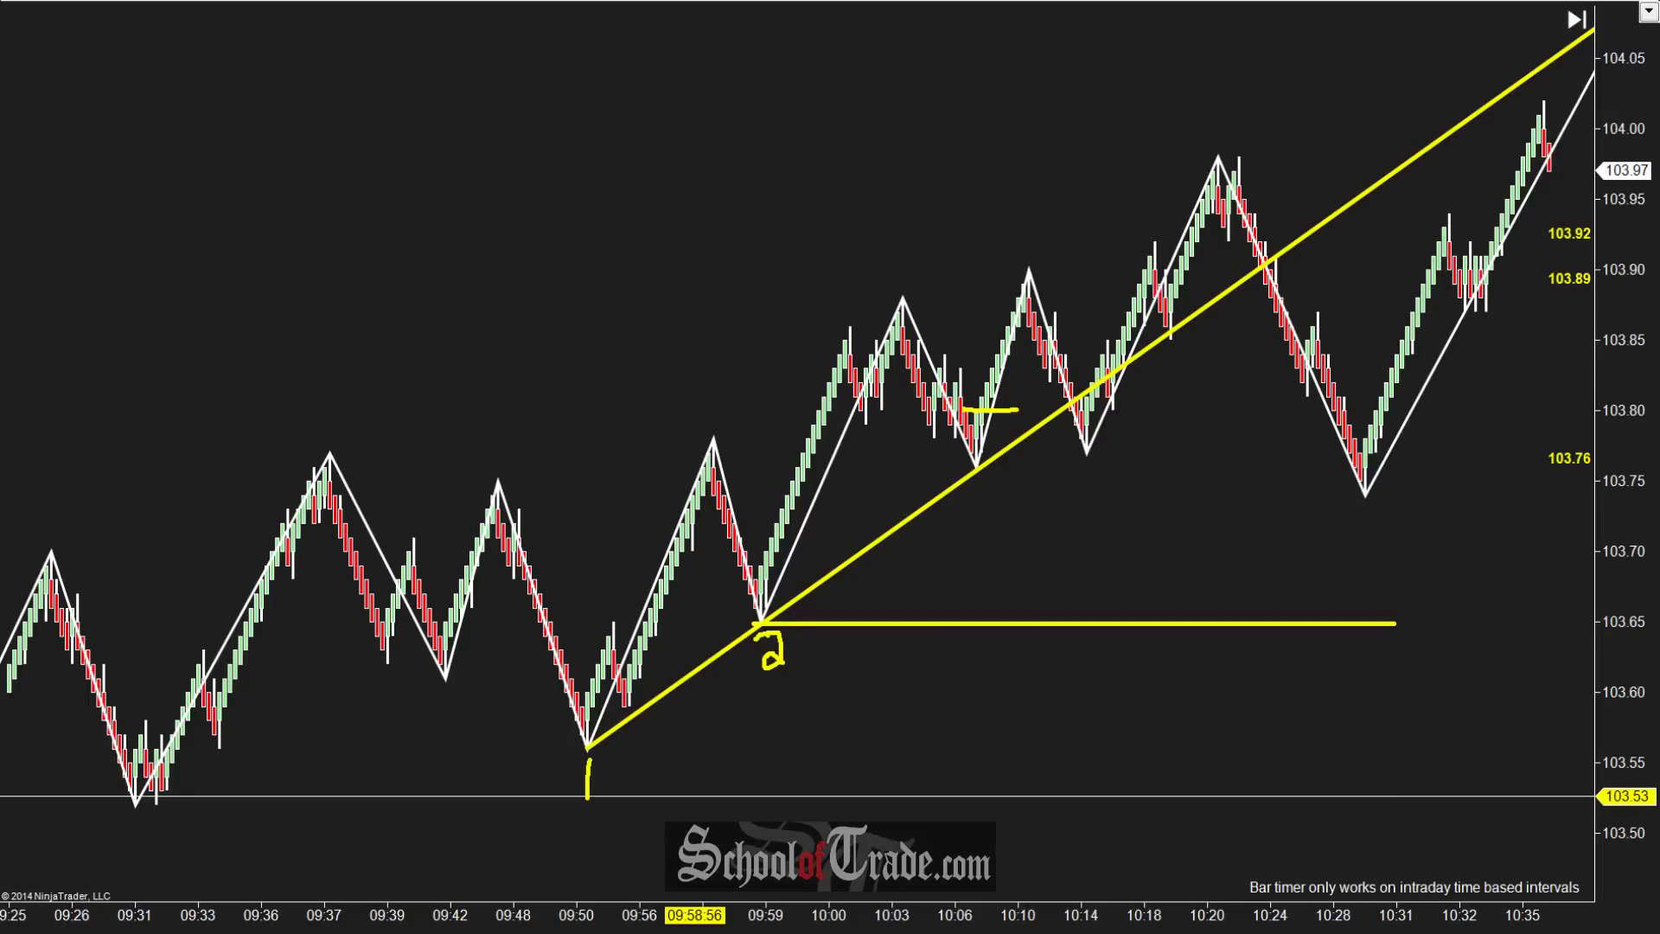
mouse_move(828, 644)
mouse_down()
mouse_move(823, 657)
mouse_move(951, 689)
mouse_up()
Write "risk 3%" at the end of the horizontal line drawn from low 2.
mouse_move(1393, 578)
mouse_down()
mouse_move(1411, 586)
mouse_move(1394, 621)
mouse_up()
drag(1466, 565, 1444, 617)
click(1453, 613)
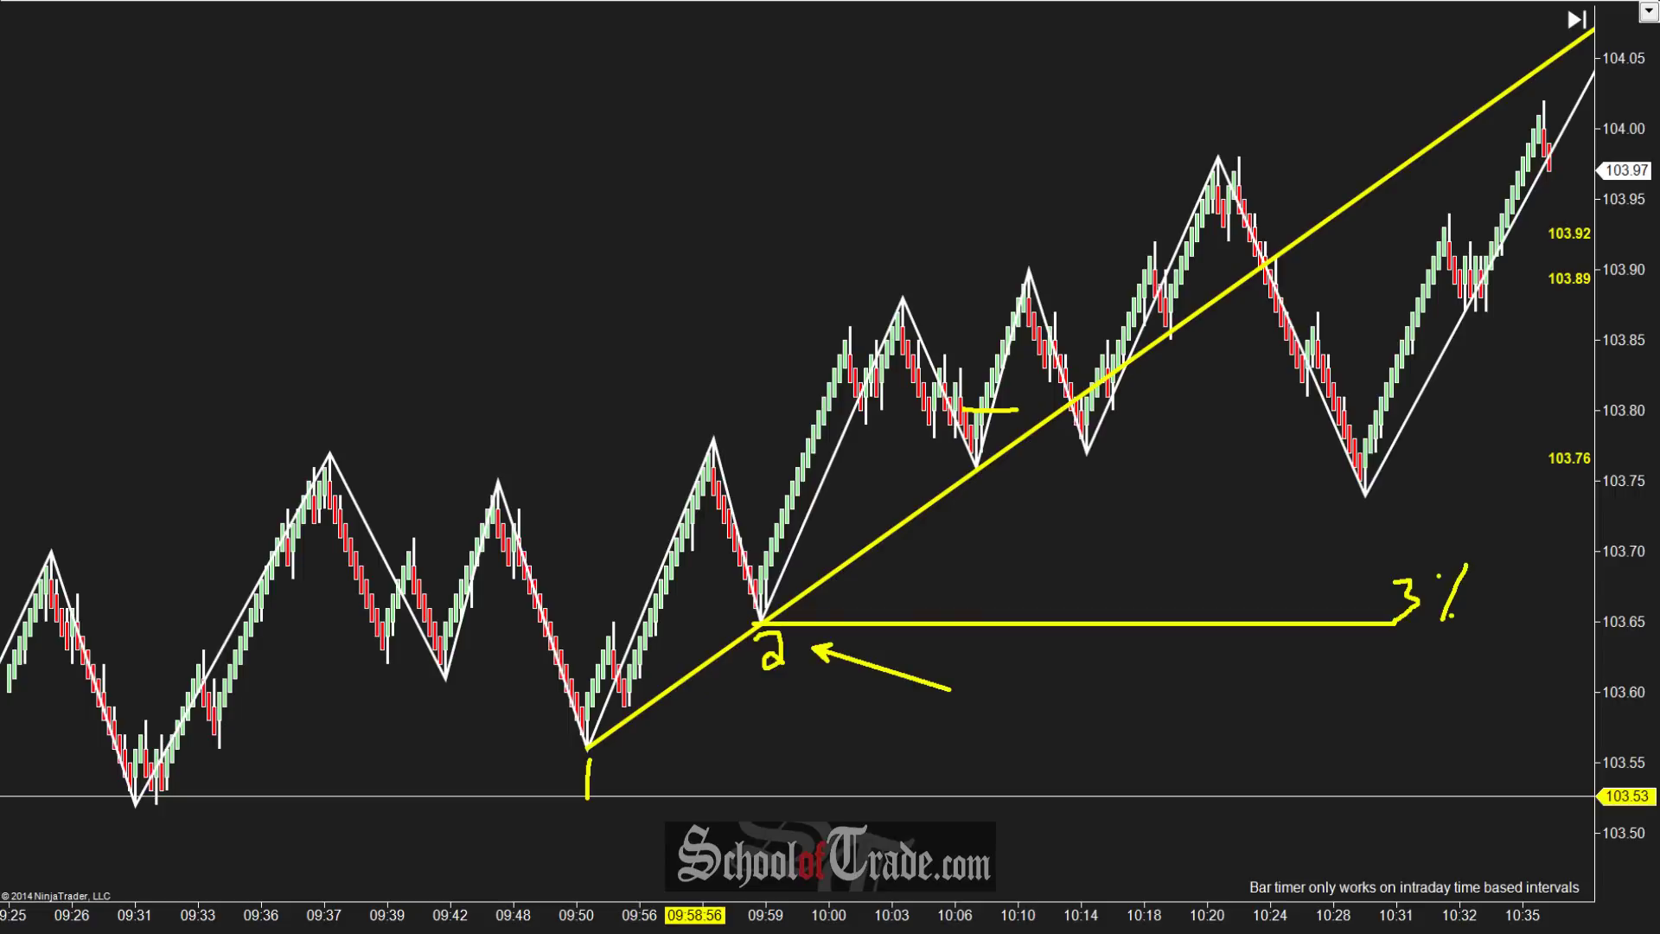
mouse_move(1399, 530)
mouse_down()
mouse_move(1403, 547)
mouse_move(1428, 529)
mouse_move(1493, 539)
mouse_up()
click(1436, 509)
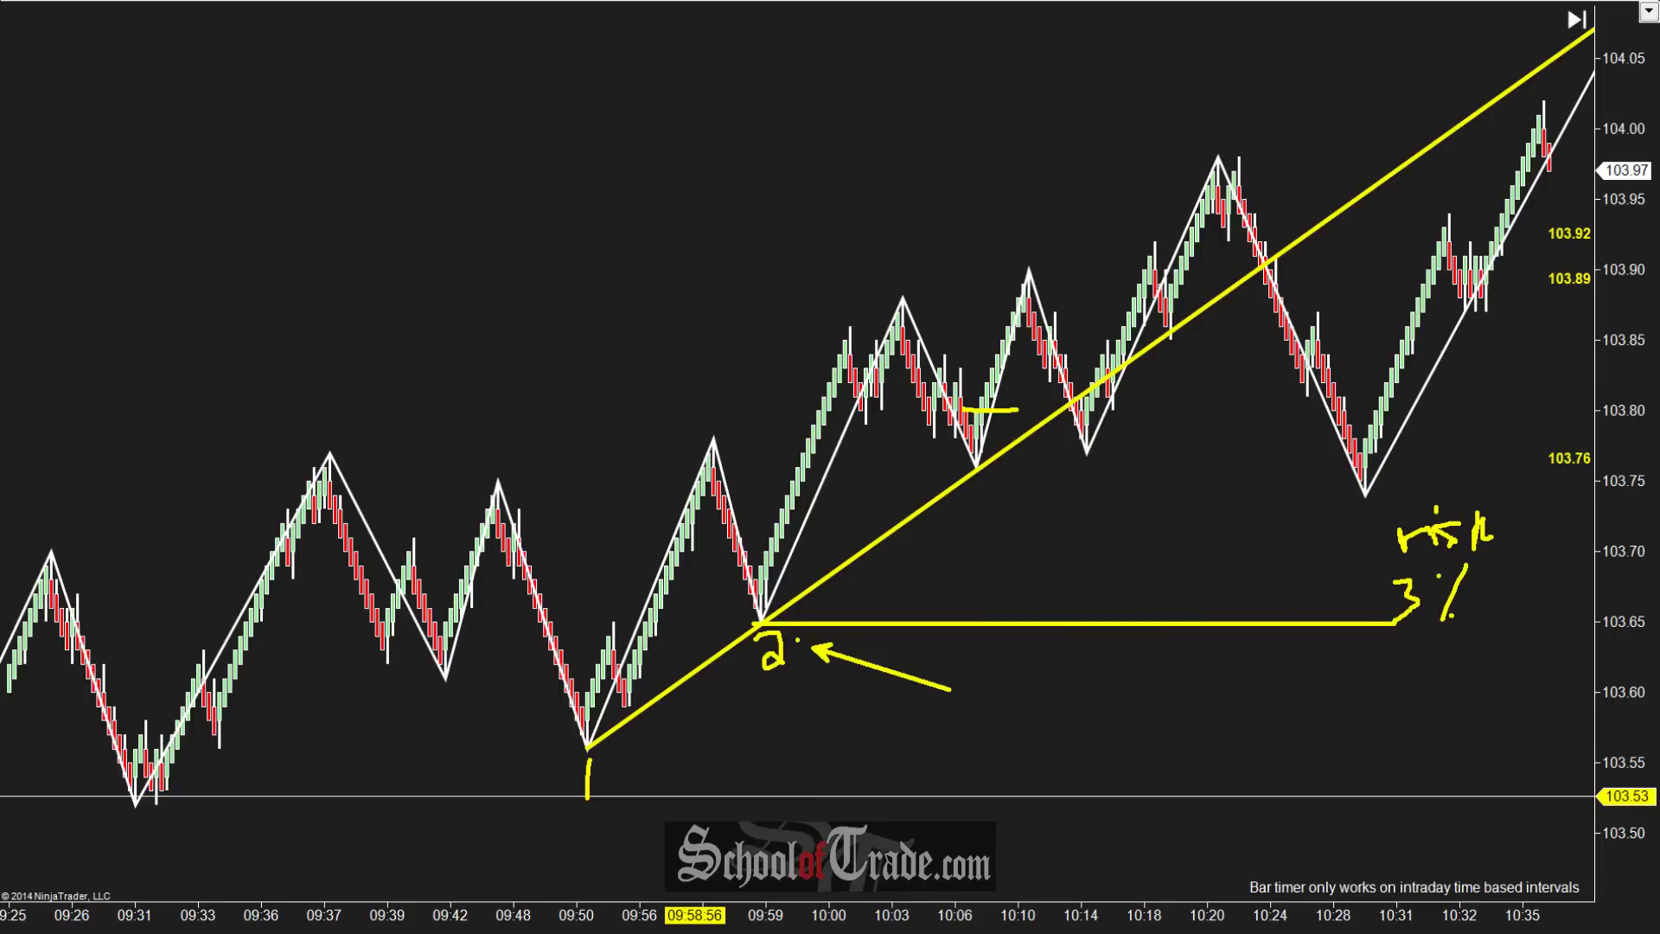
Add freehand strokes pointing toward low 2 from below, then erase all annotations.
drag(741, 666, 755, 664)
click(686, 772)
drag(683, 795, 751, 646)
key(e)
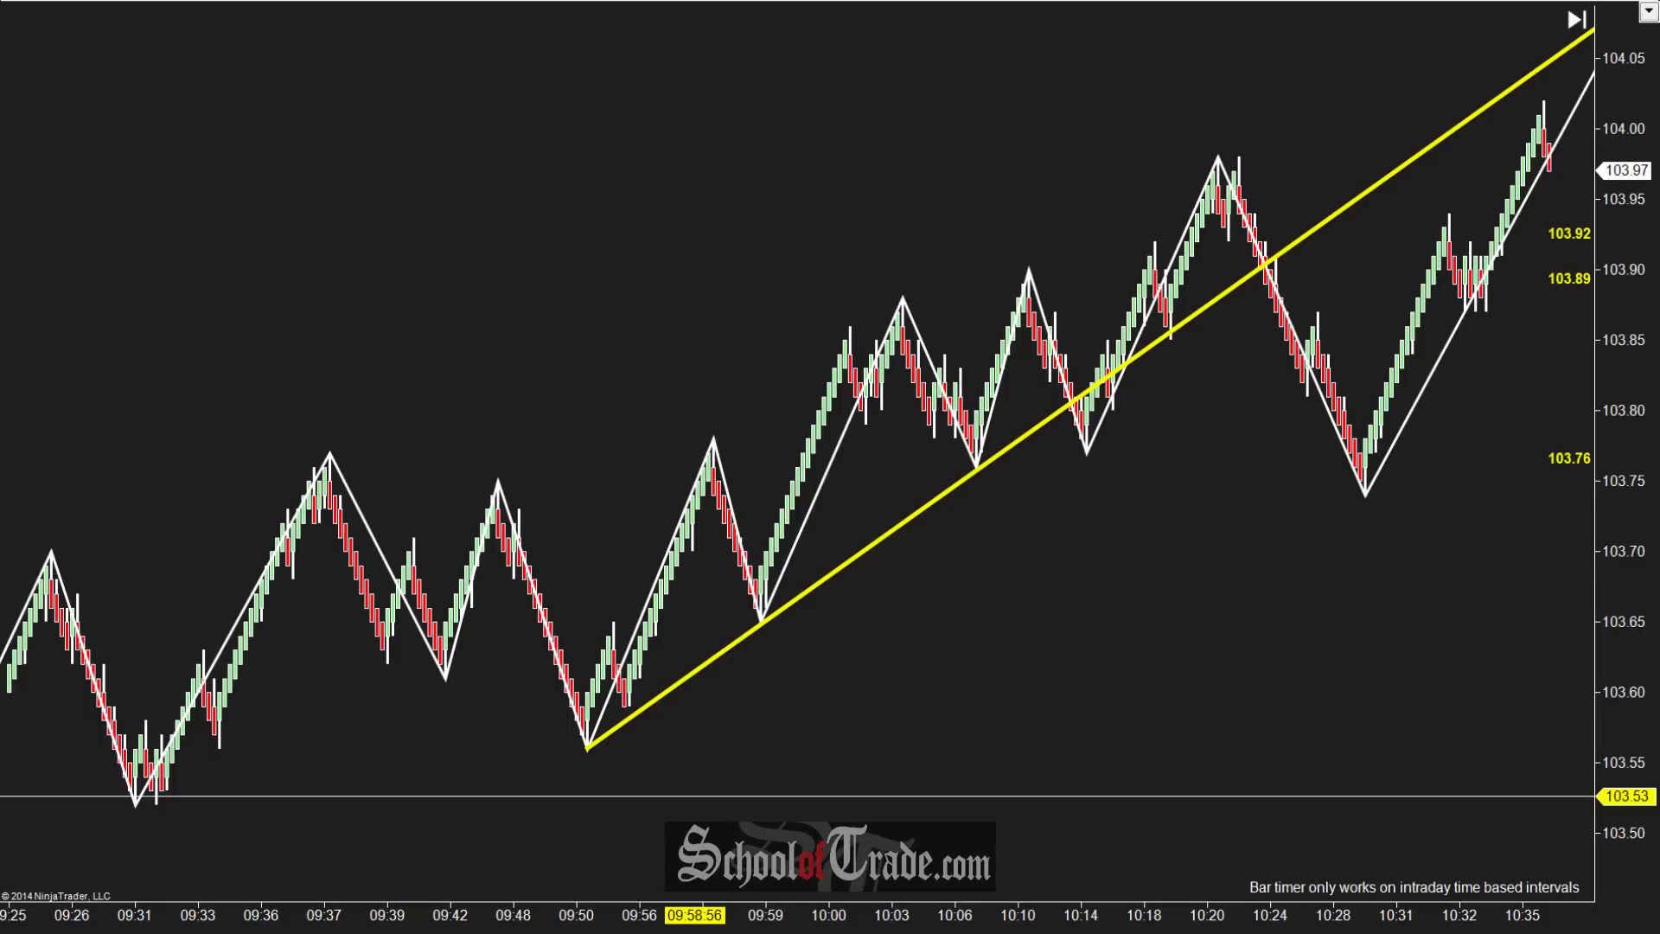
Mark the 103.65 low and 103.88 high with short lines, trace the swings leading to that high, and erase the sketch.
drag(742, 623, 879, 622)
drag(879, 294, 962, 295)
mouse_move(583, 785)
mouse_down()
mouse_move(636, 580)
mouse_move(696, 447)
mouse_move(783, 552)
mouse_move(906, 309)
mouse_up()
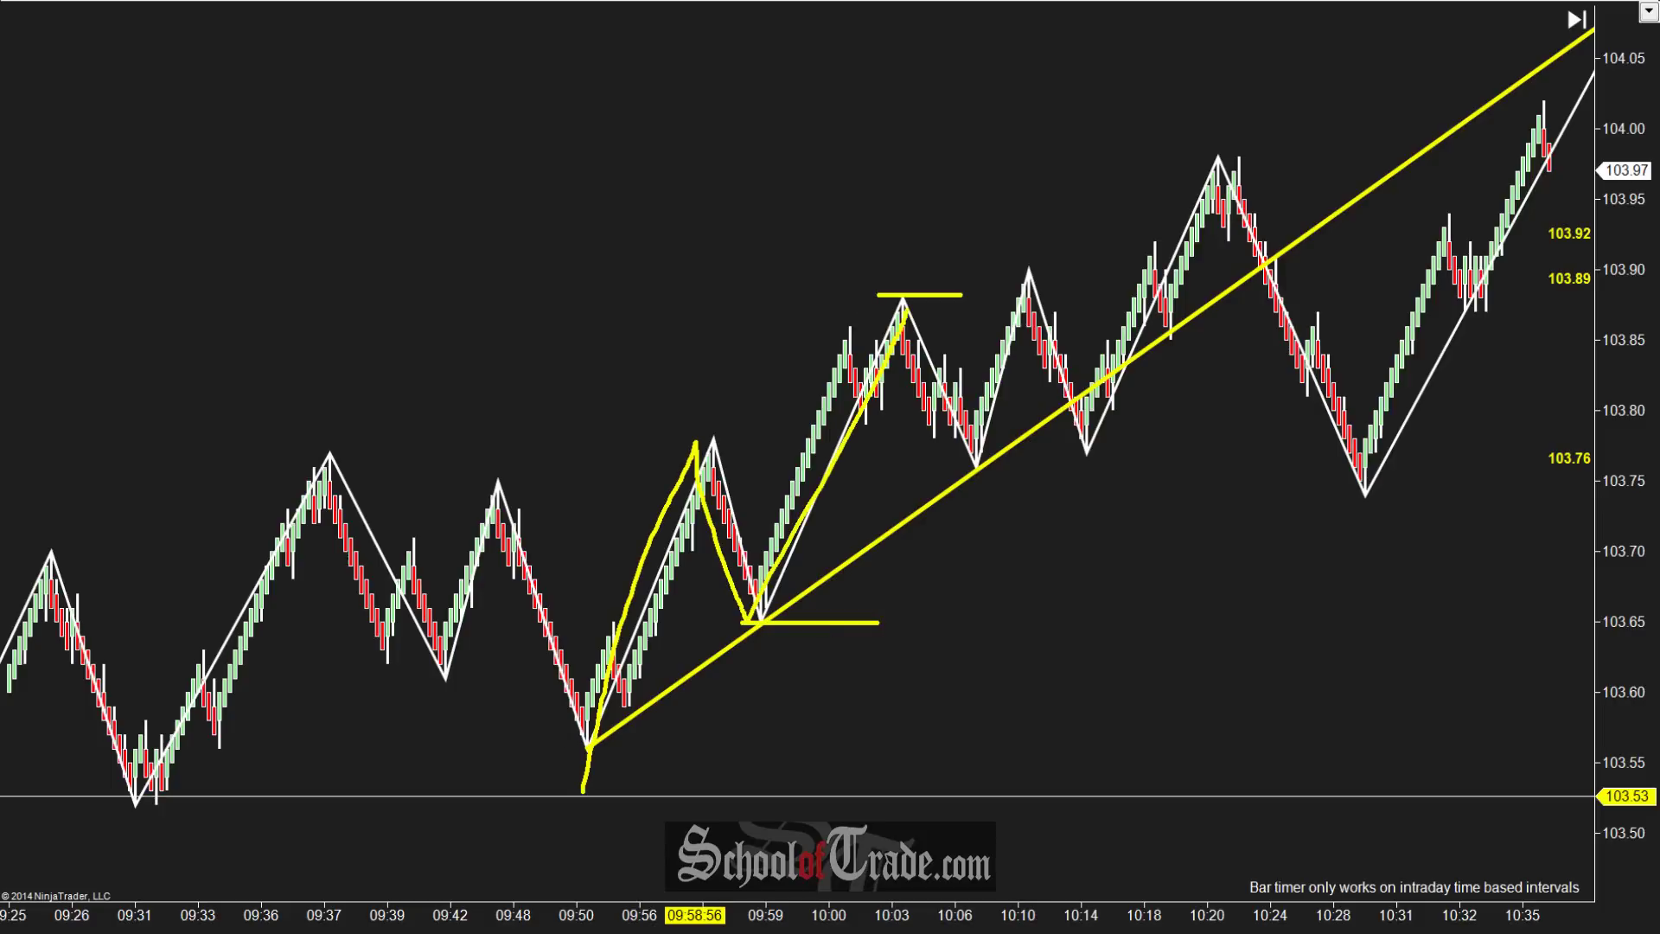
key(e)
Mark the second trendline low, sketch a rising arrow above the 103.88 high, and leave annotation mode.
mouse_move(756, 638)
mouse_down()
mouse_move(775, 638)
mouse_move(764, 656)
mouse_up()
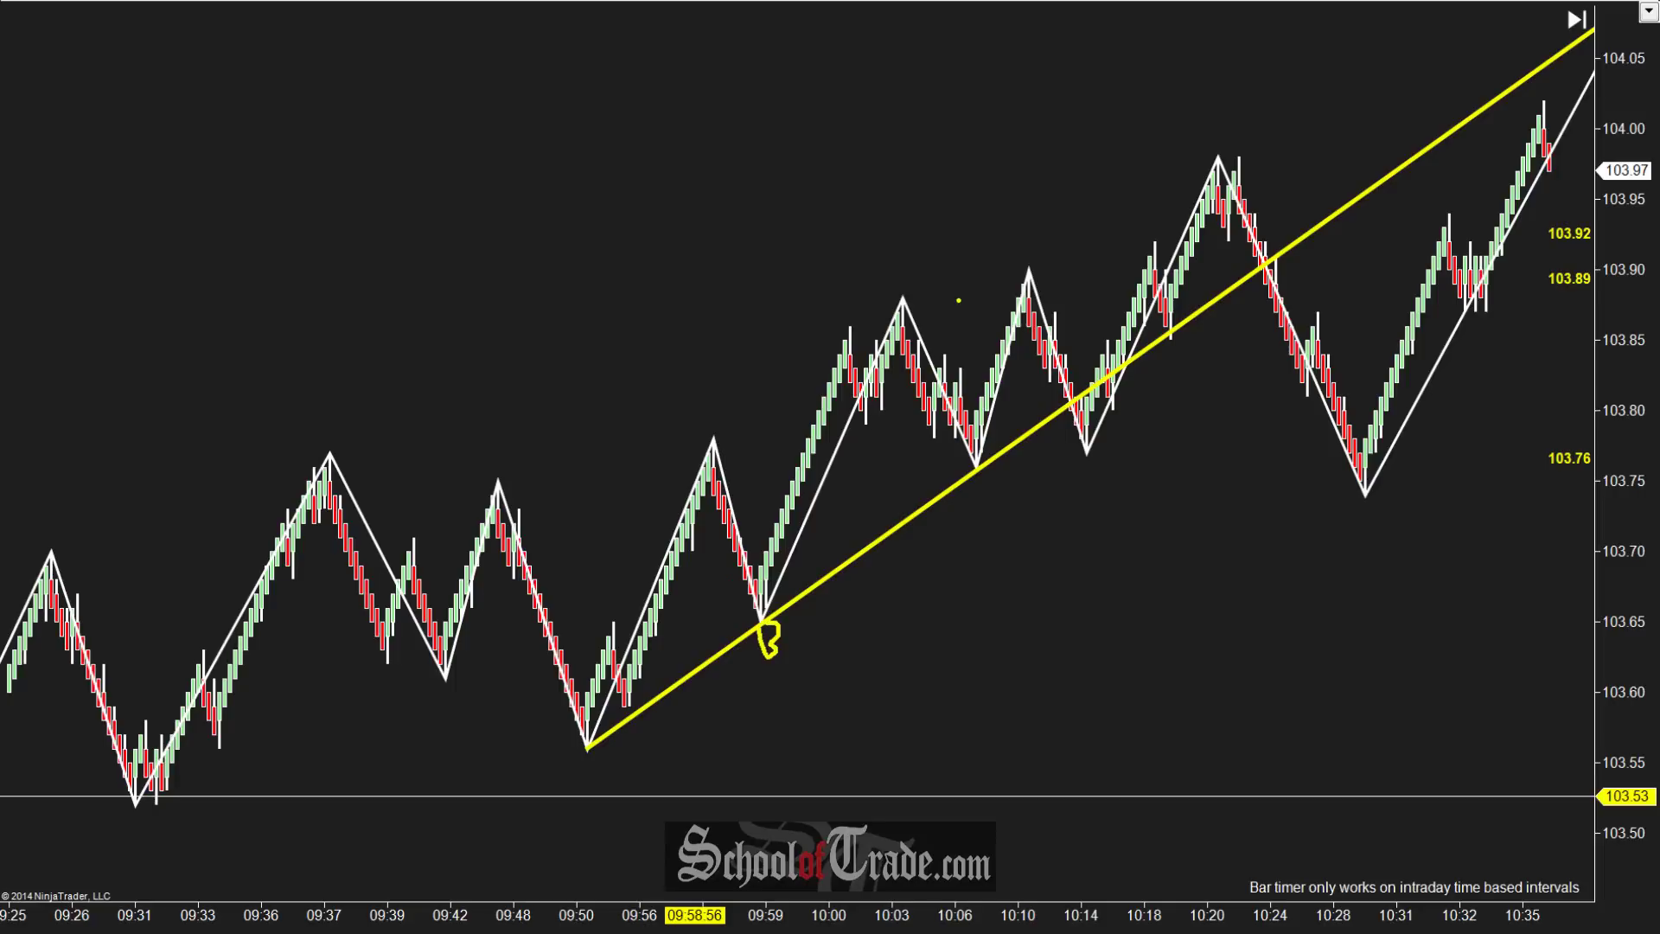
mouse_move(919, 246)
mouse_down()
mouse_move(940, 300)
mouse_move(916, 294)
mouse_move(1033, 286)
mouse_move(1056, 86)
mouse_move(1196, 68)
mouse_up()
key(Escape)
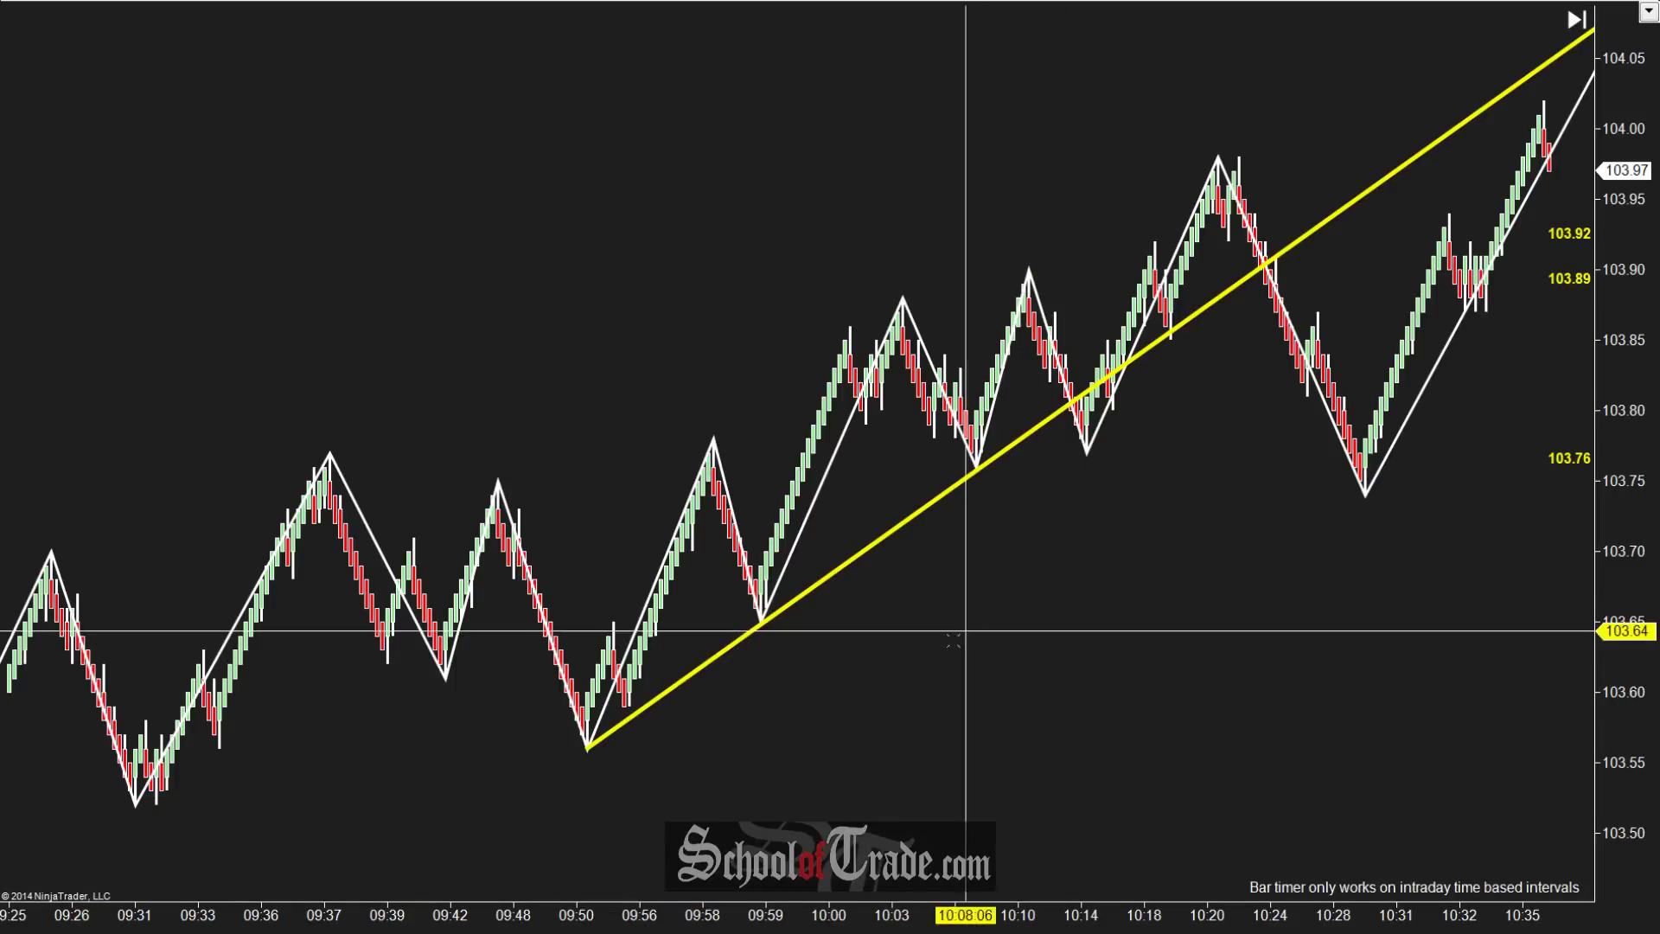
Draw a chart line from the second trendline low at 103.65 to the 103.88 high and increase its width.
key(F2)
click(758, 621)
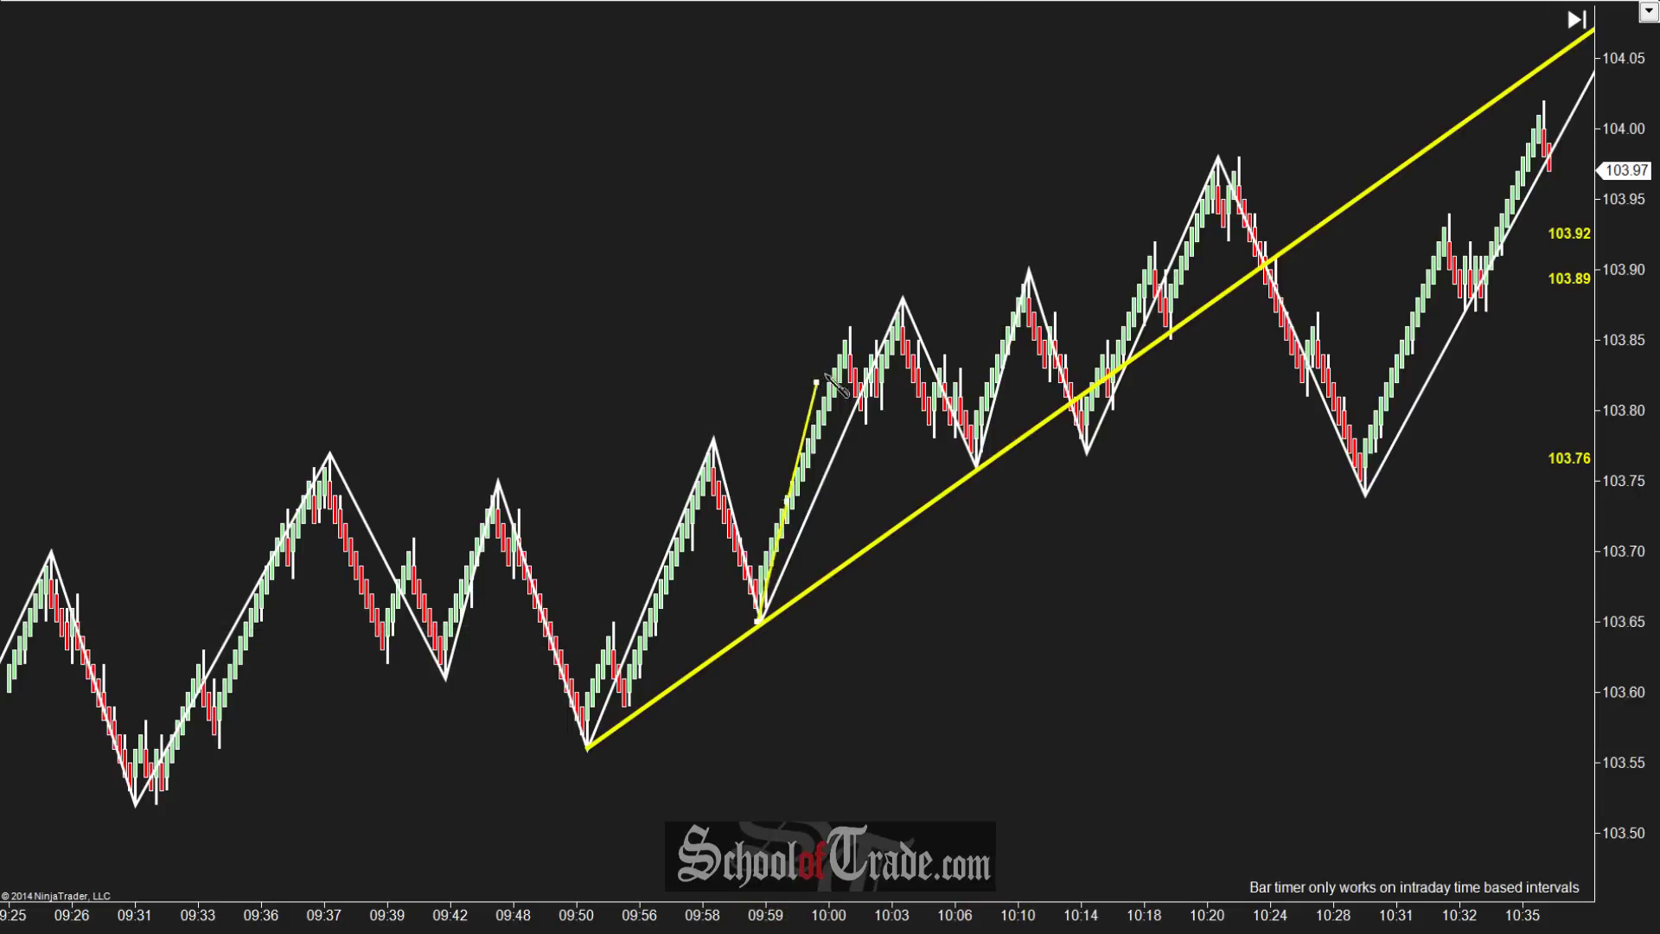
double_click(893, 335)
click(928, 407)
click(929, 406)
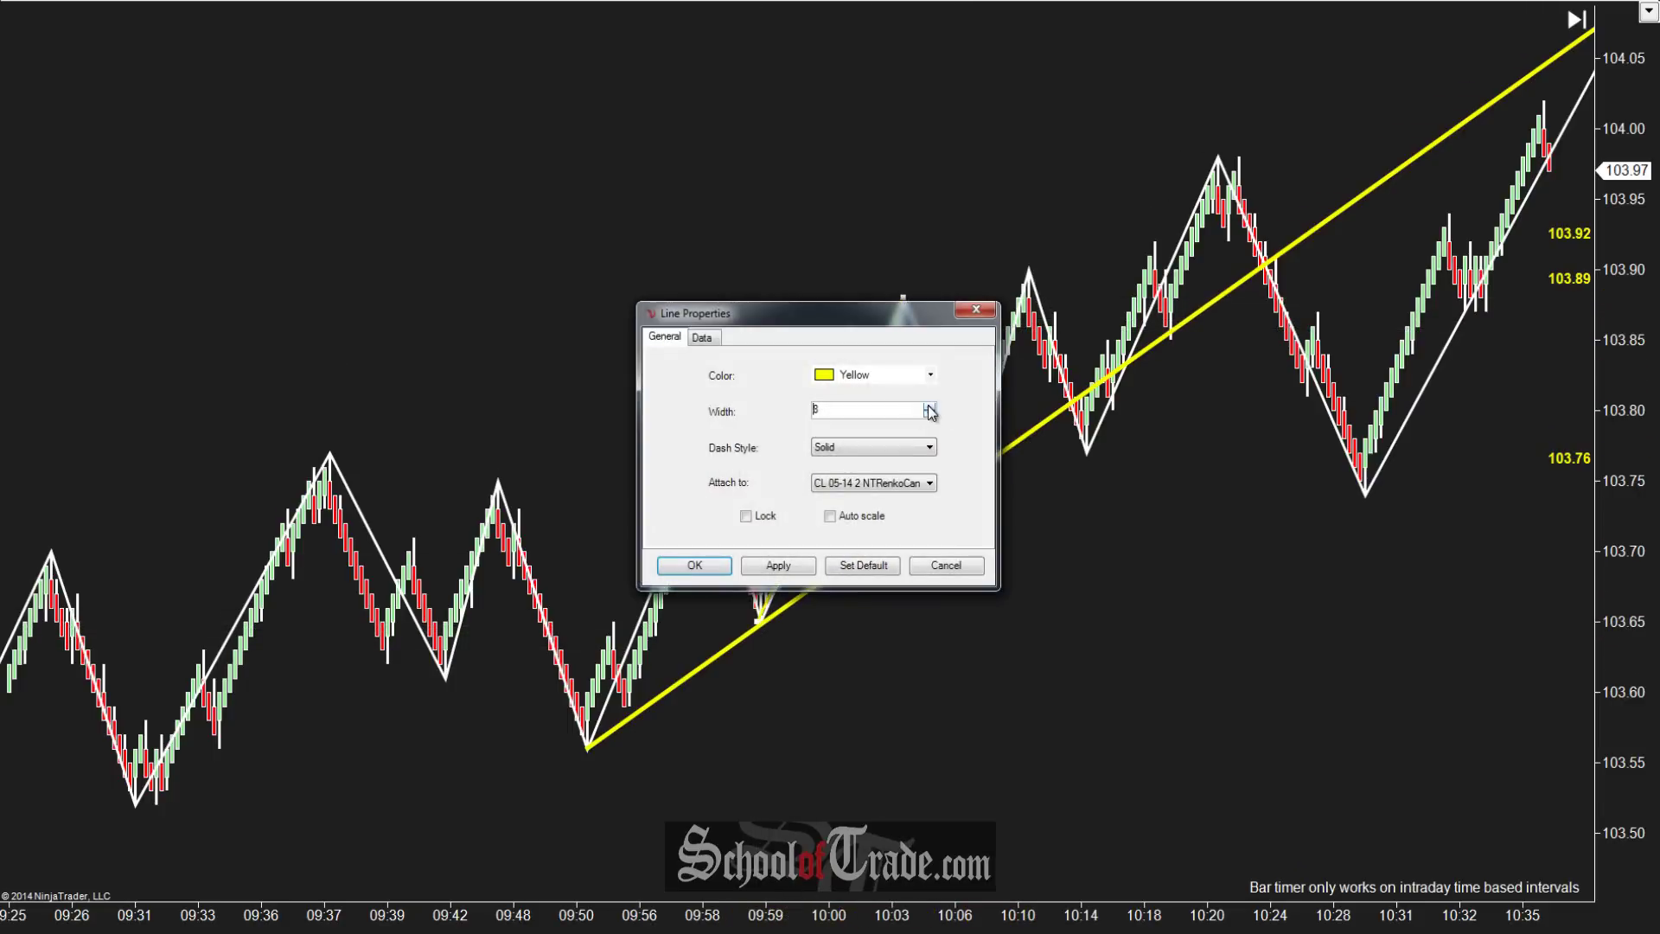
click(724, 564)
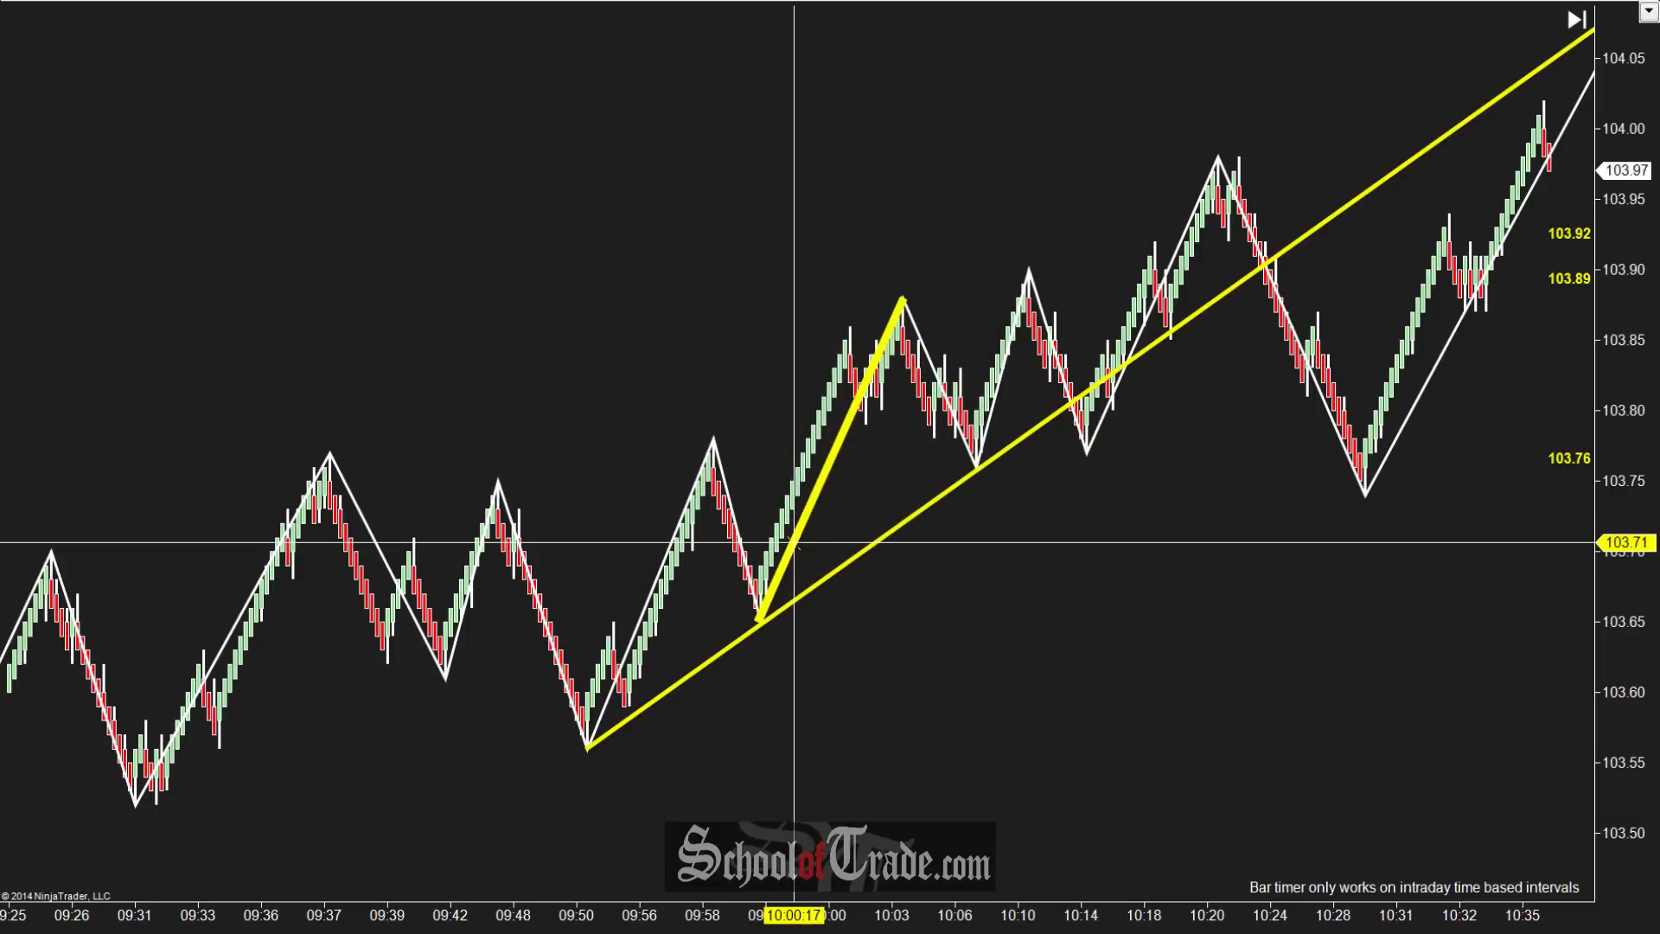
Duplicate the thick yellow swing line and move the copy so it starts at the third trendline low at 103.76.
key(ctrl+v)
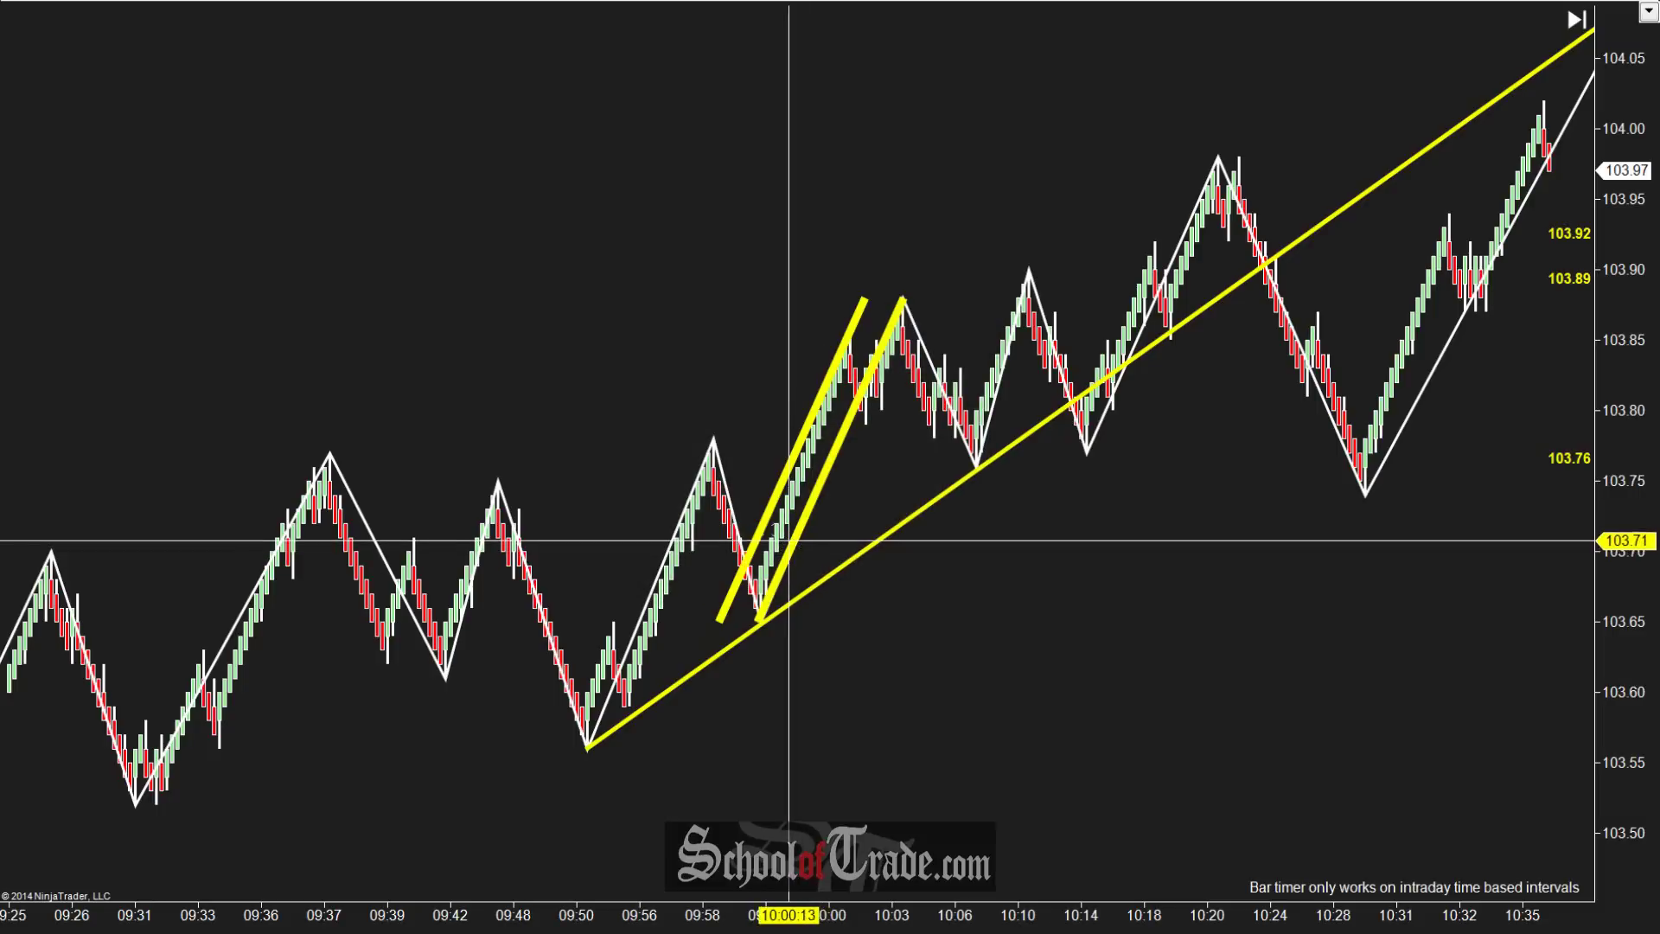
drag(762, 517, 1017, 361)
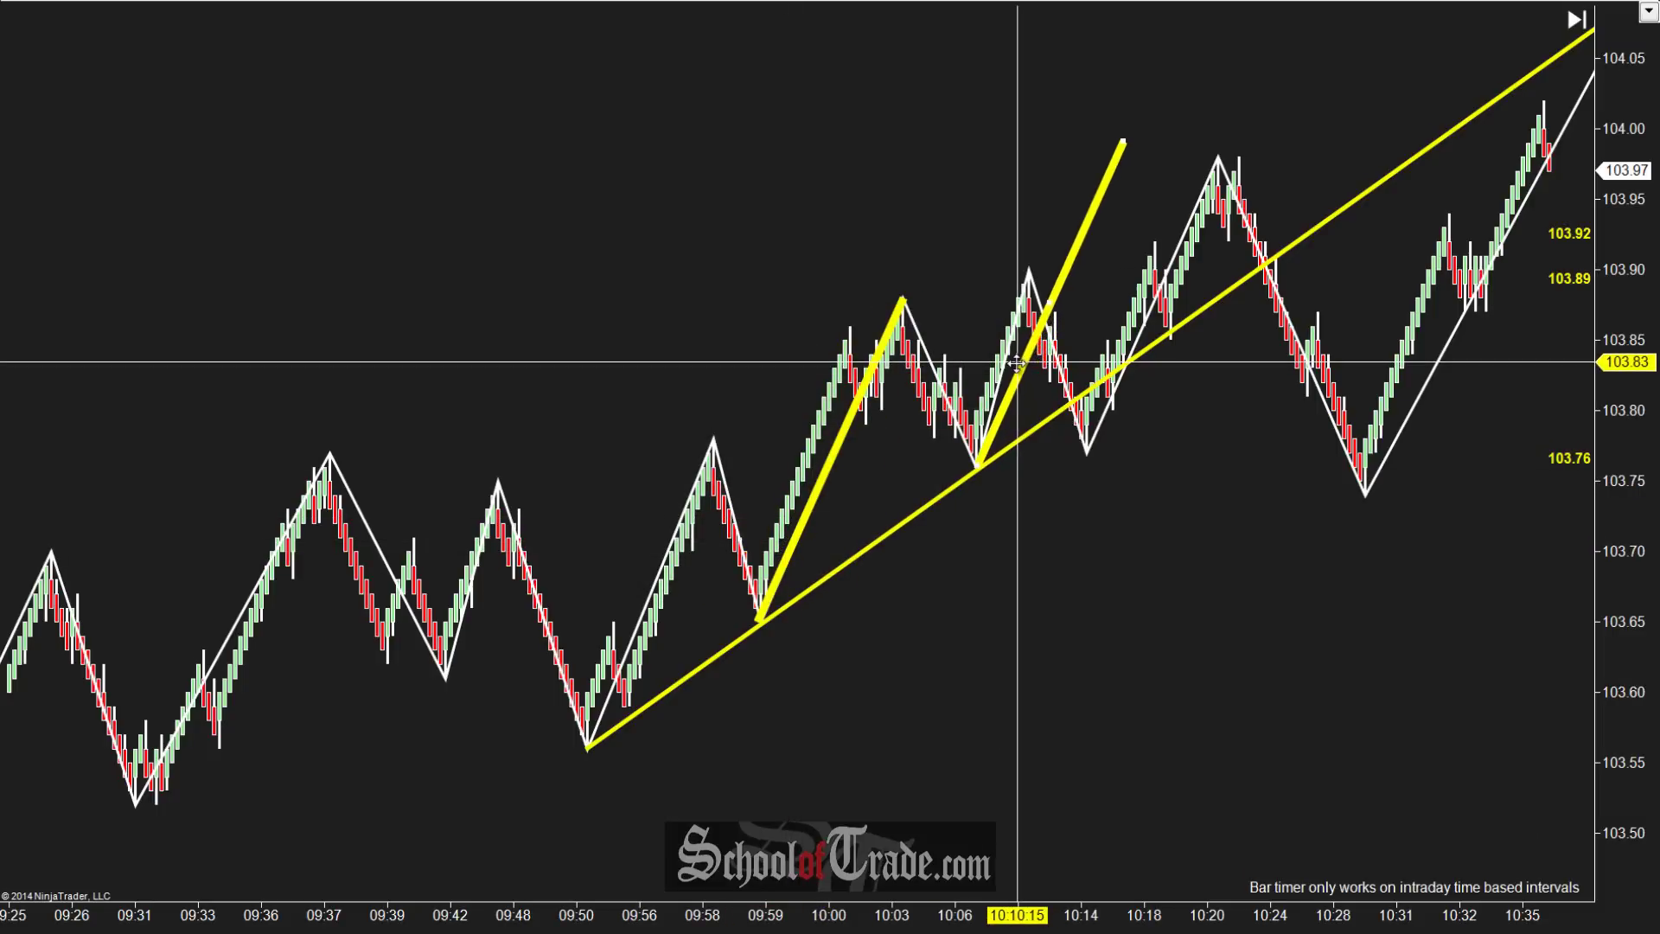
double_click(1017, 363)
key(Escape)
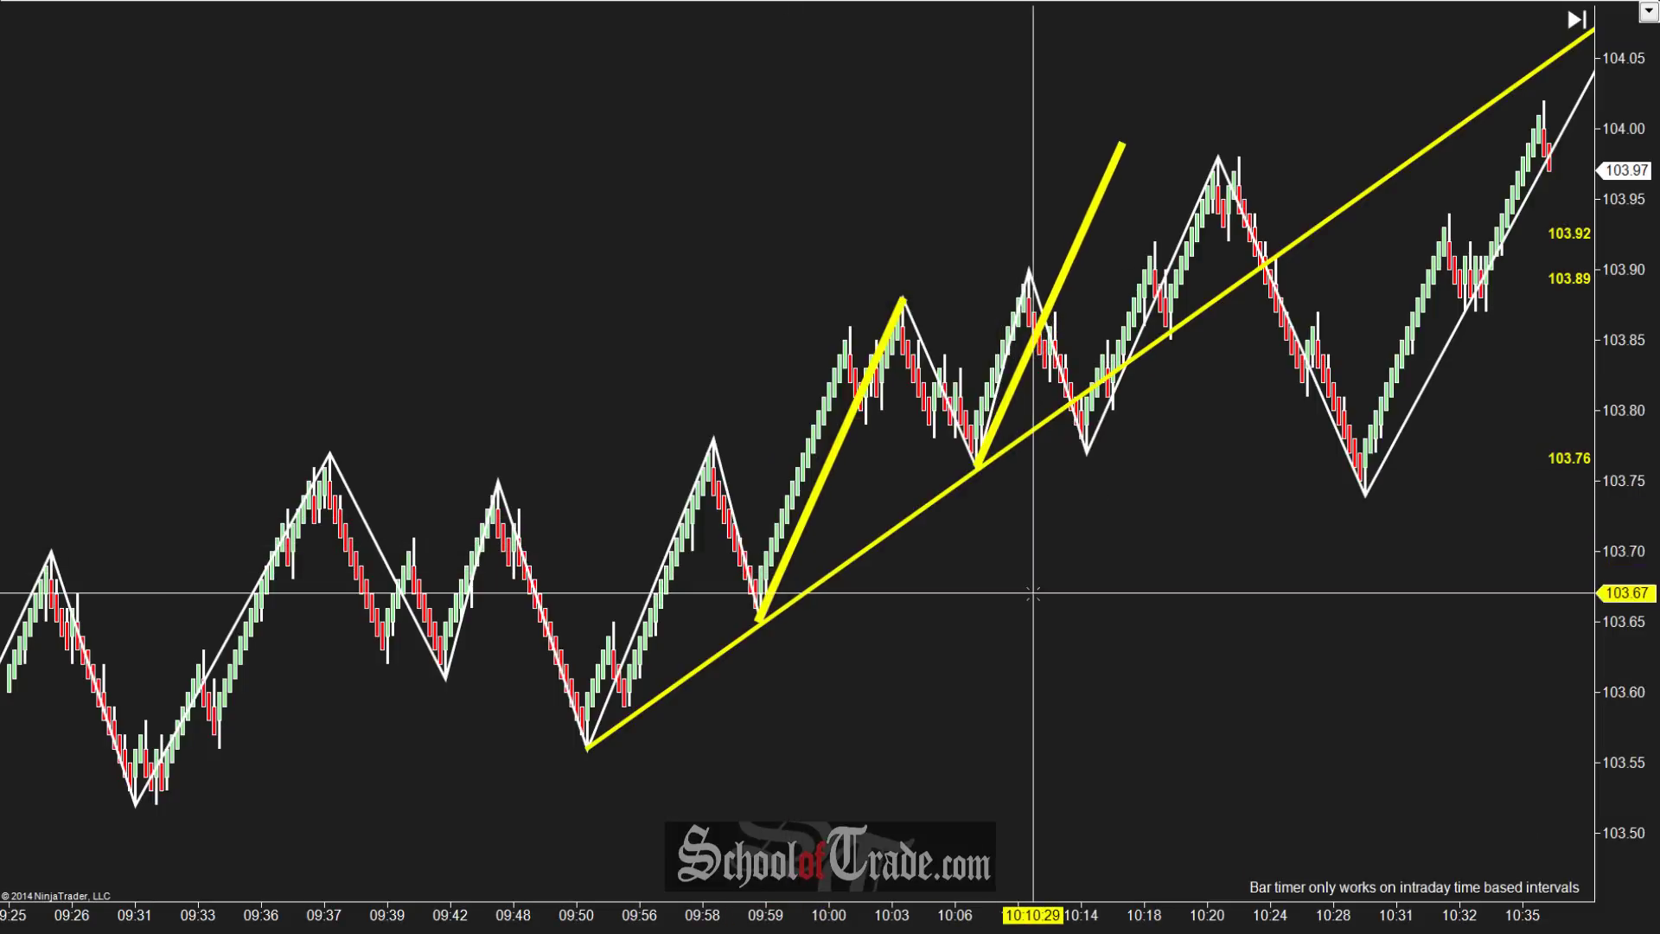
Sketch a horizontal target line near the copied line's upper end, mark the 10:20 high, and erase the annotations.
drag(1091, 153, 1361, 153)
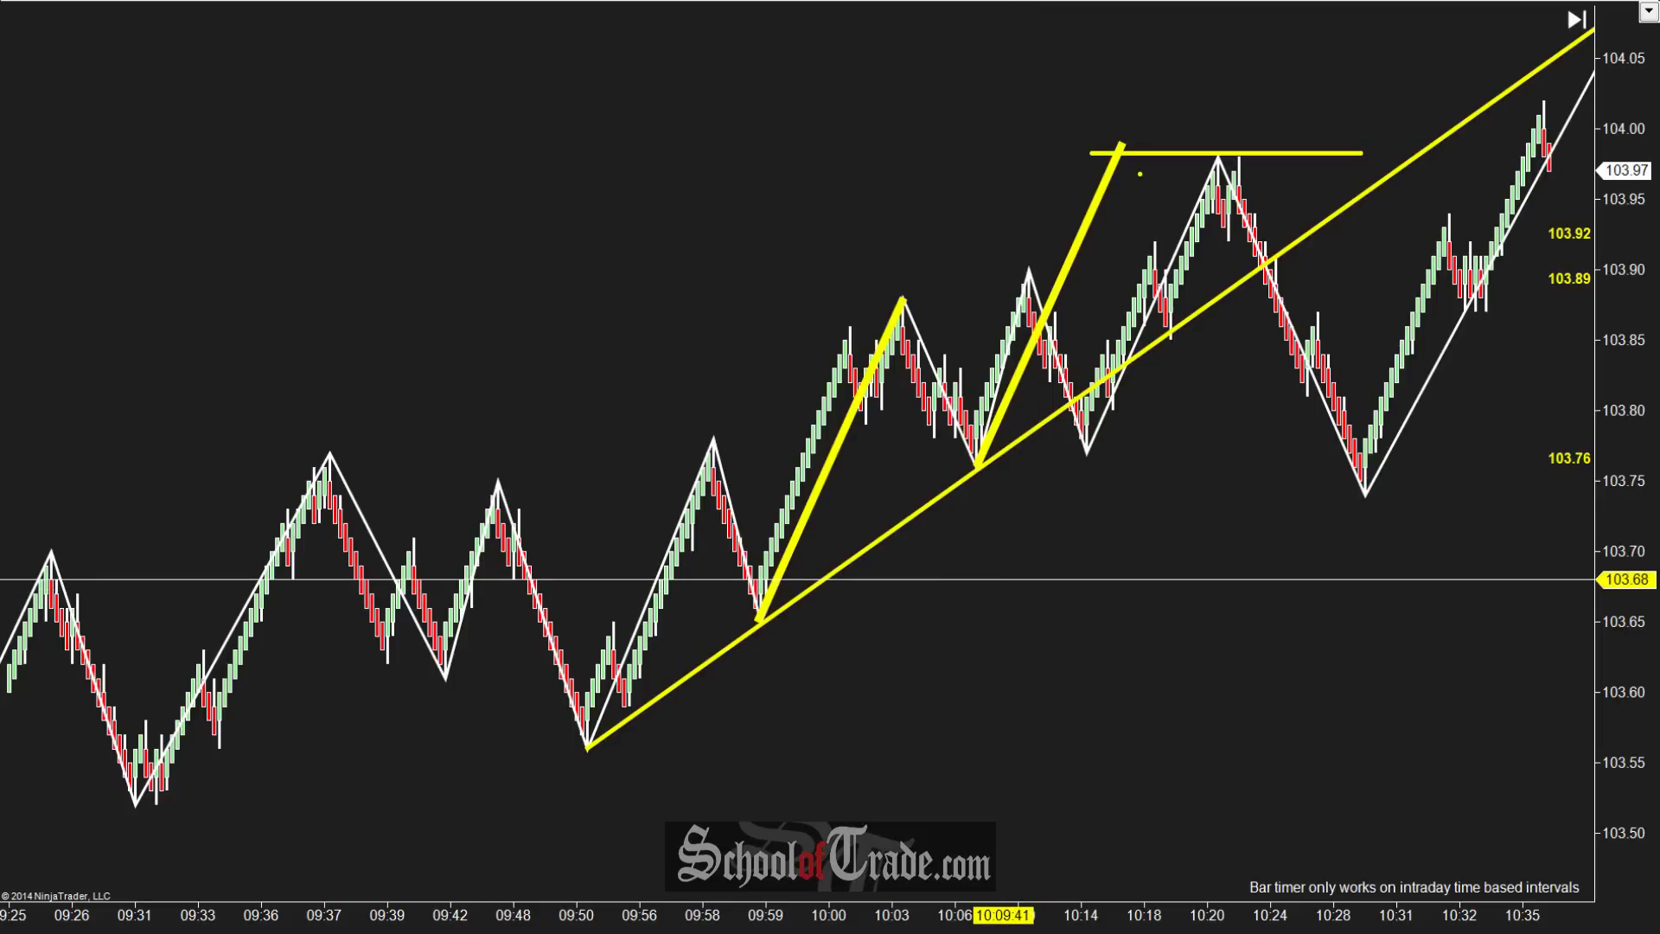
mouse_move(1234, 135)
mouse_down()
mouse_move(1204, 137)
mouse_move(1262, 160)
mouse_up()
key(e)
Draw a horizontal target line from the copied line's upper end, mark the nearby 10:20 high, and clear the annotations.
drag(1120, 141, 1519, 151)
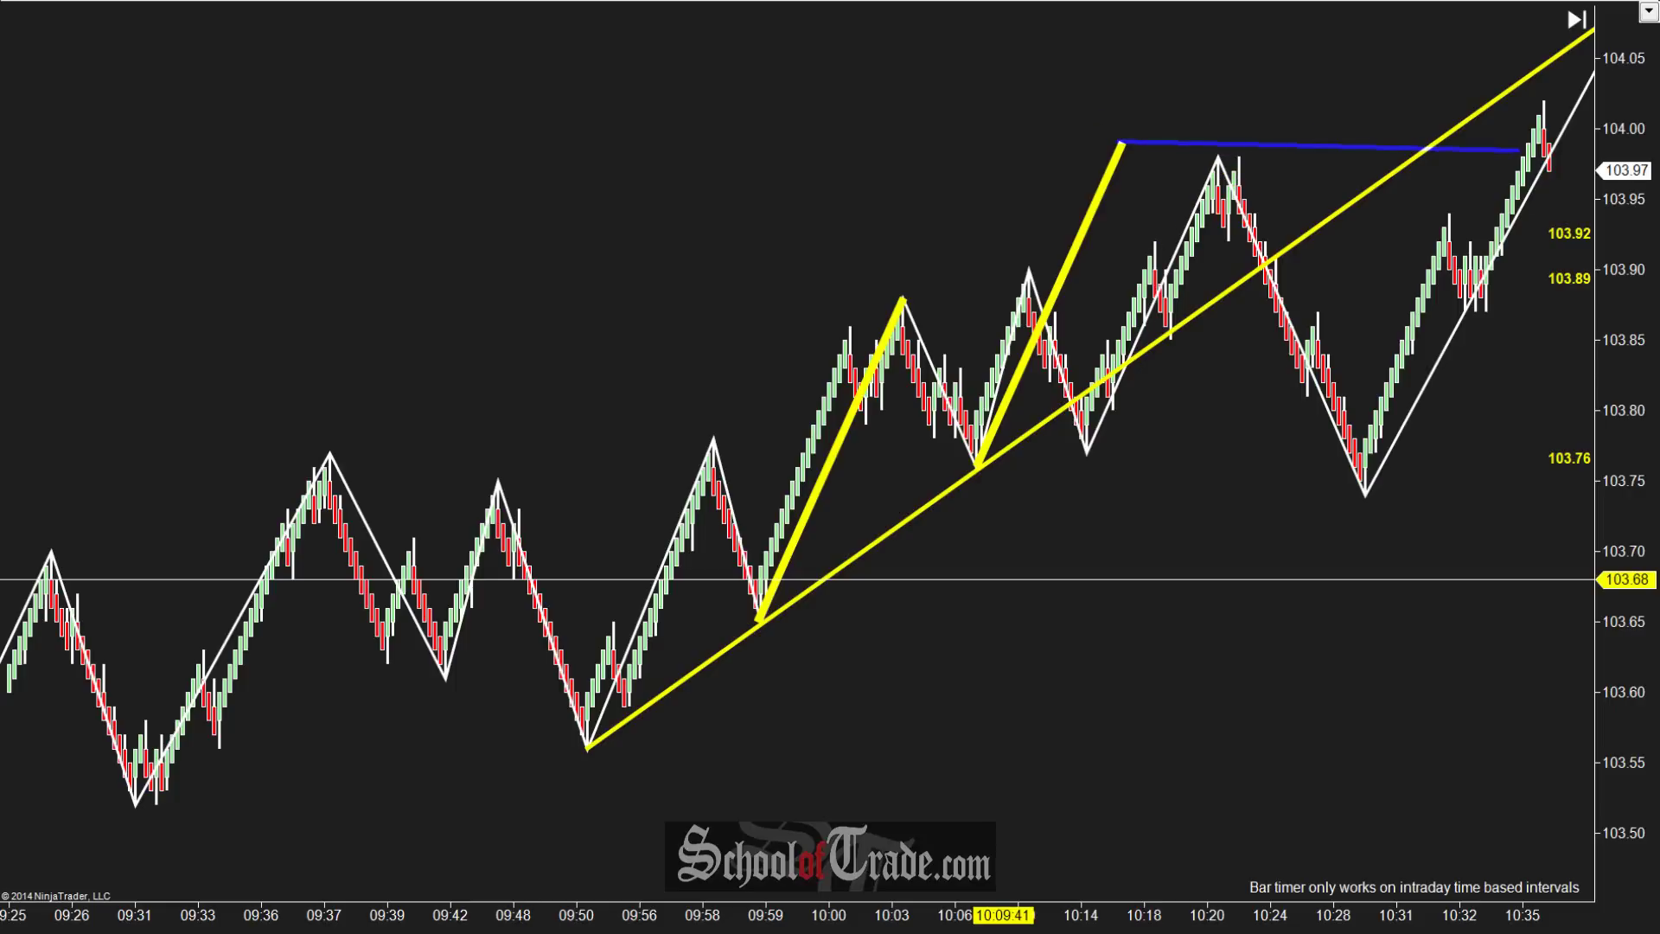
click(1574, 150)
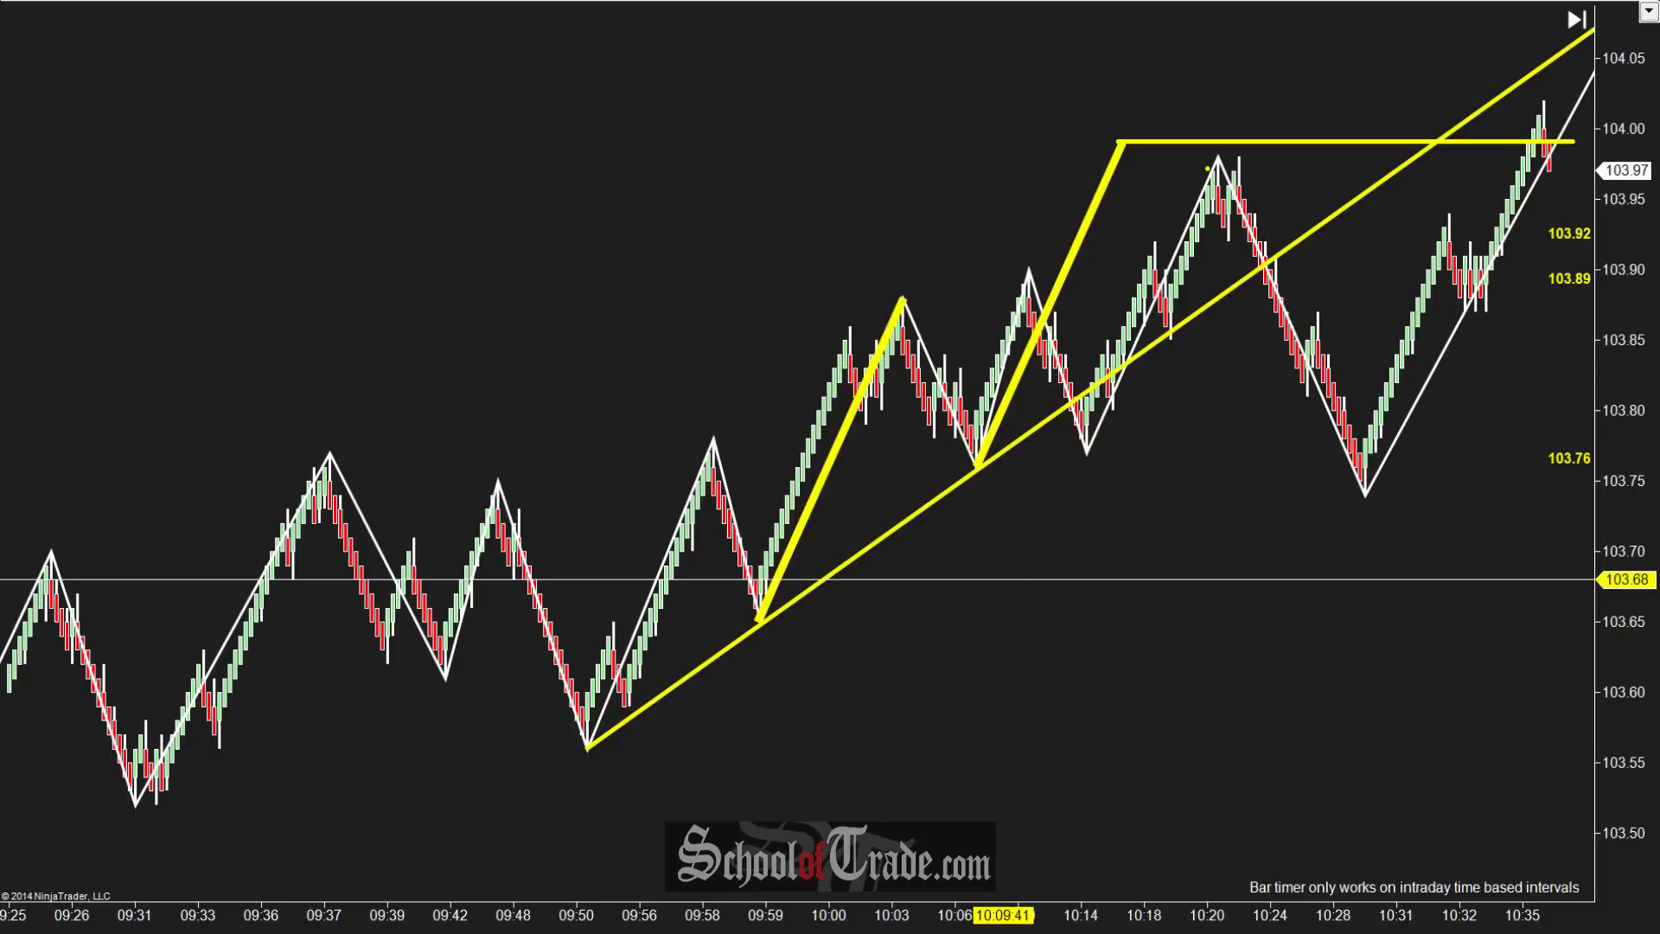
drag(1208, 159, 1297, 155)
mouse_move(1228, 139)
mouse_down()
mouse_move(1224, 159)
mouse_move(1201, 147)
mouse_up()
key(e)
Mark the 103.93 level and the 103.98 high near 10:20 with horizontal lines, undoing each one.
drag(1215, 227, 1269, 228)
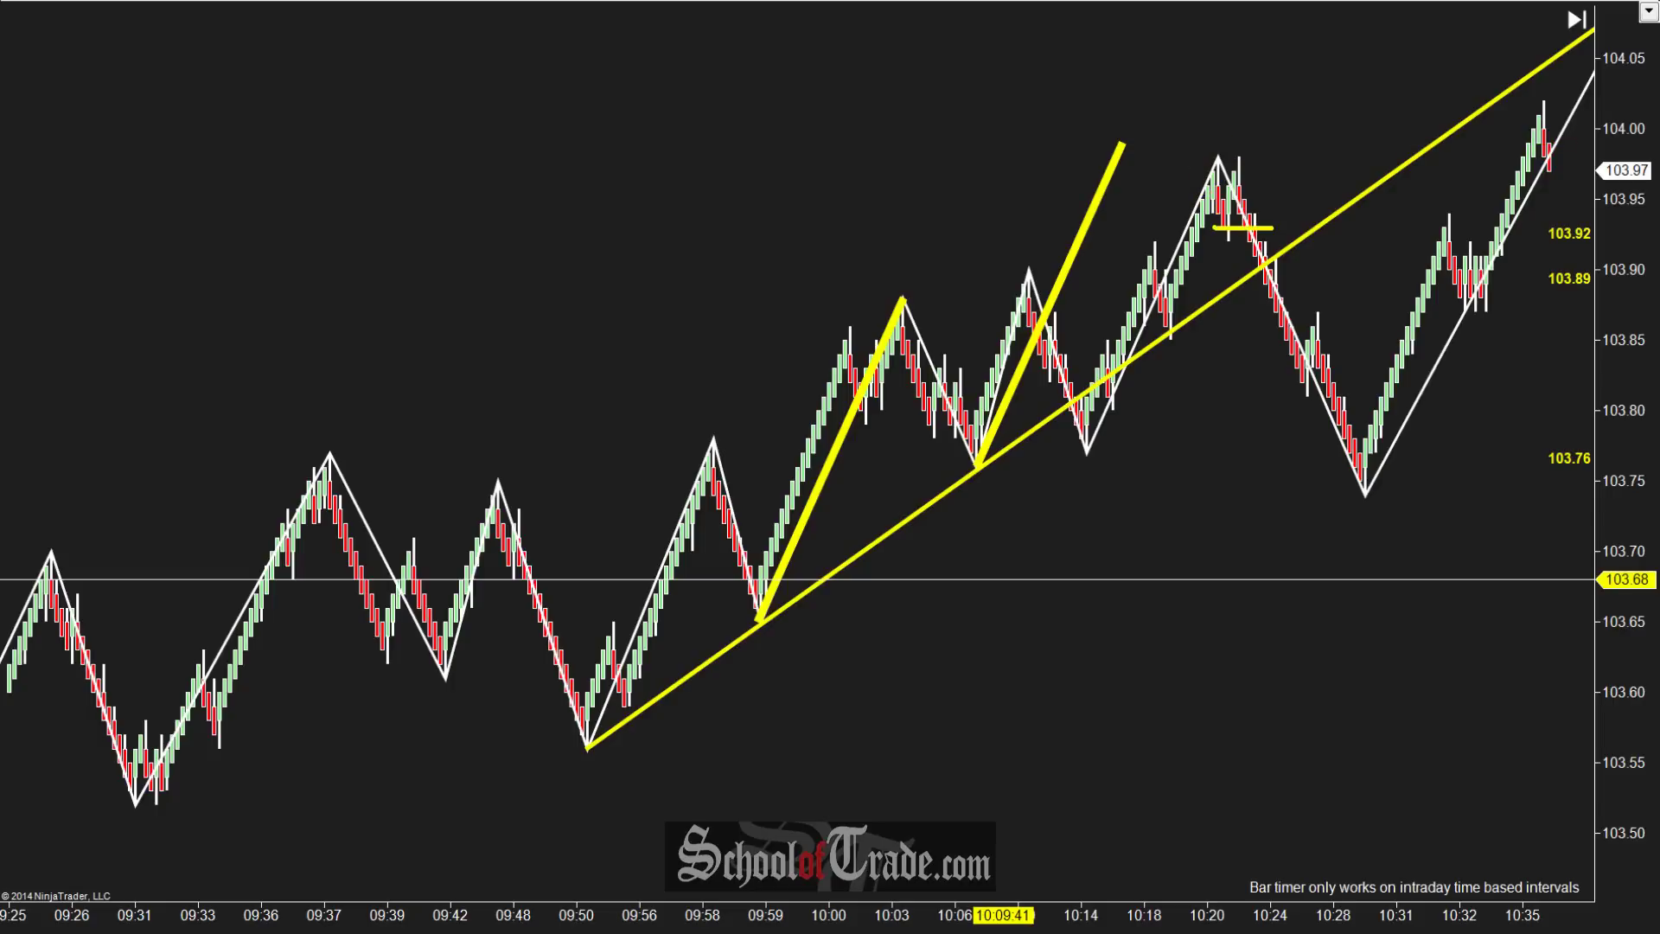
key(ctrl+z)
drag(1178, 158, 1375, 155)
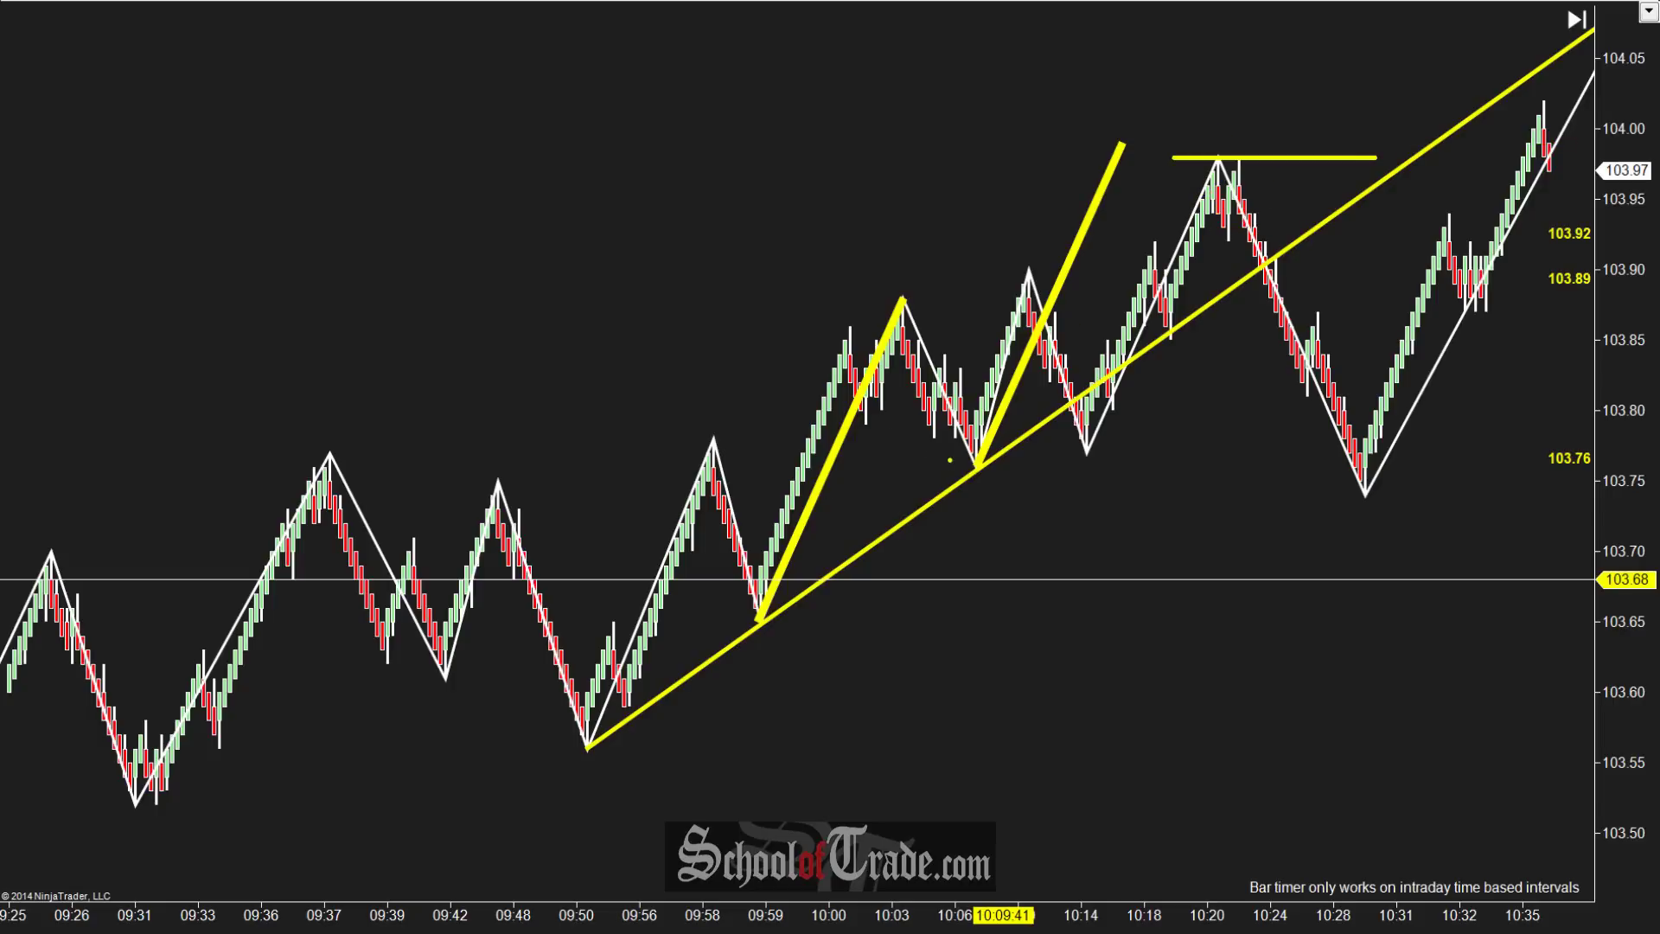
key(ctrl+z)
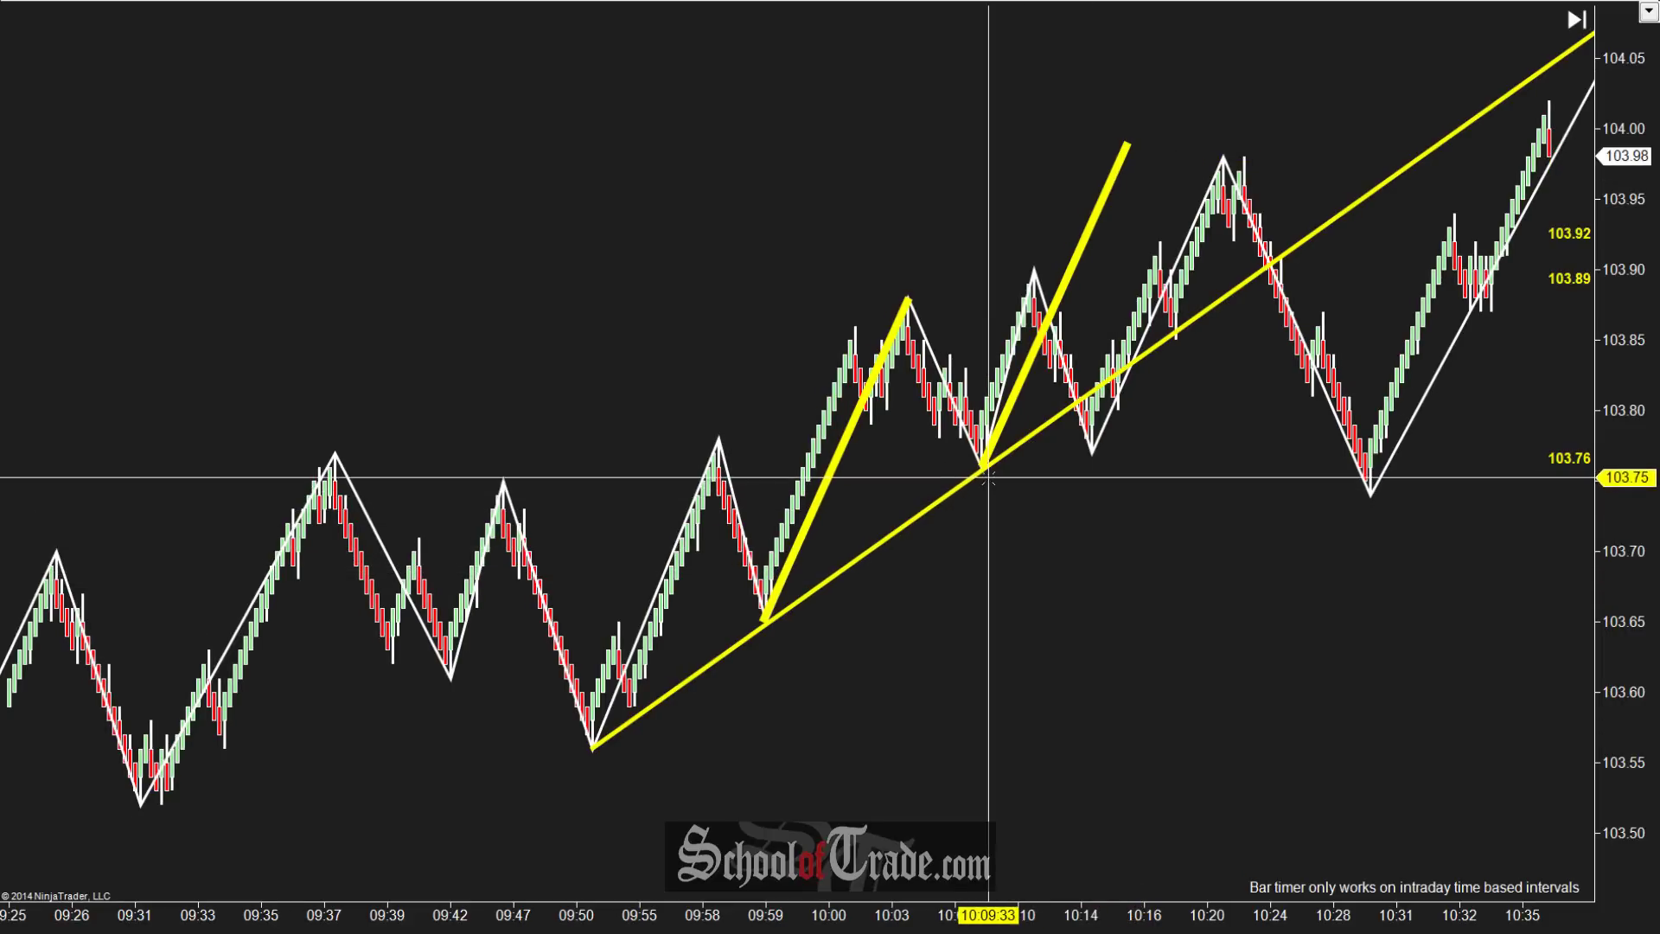
Measure with the ruler from the 103.81 entry near 10:09 down to the second low's level at 103.65.
click(994, 398)
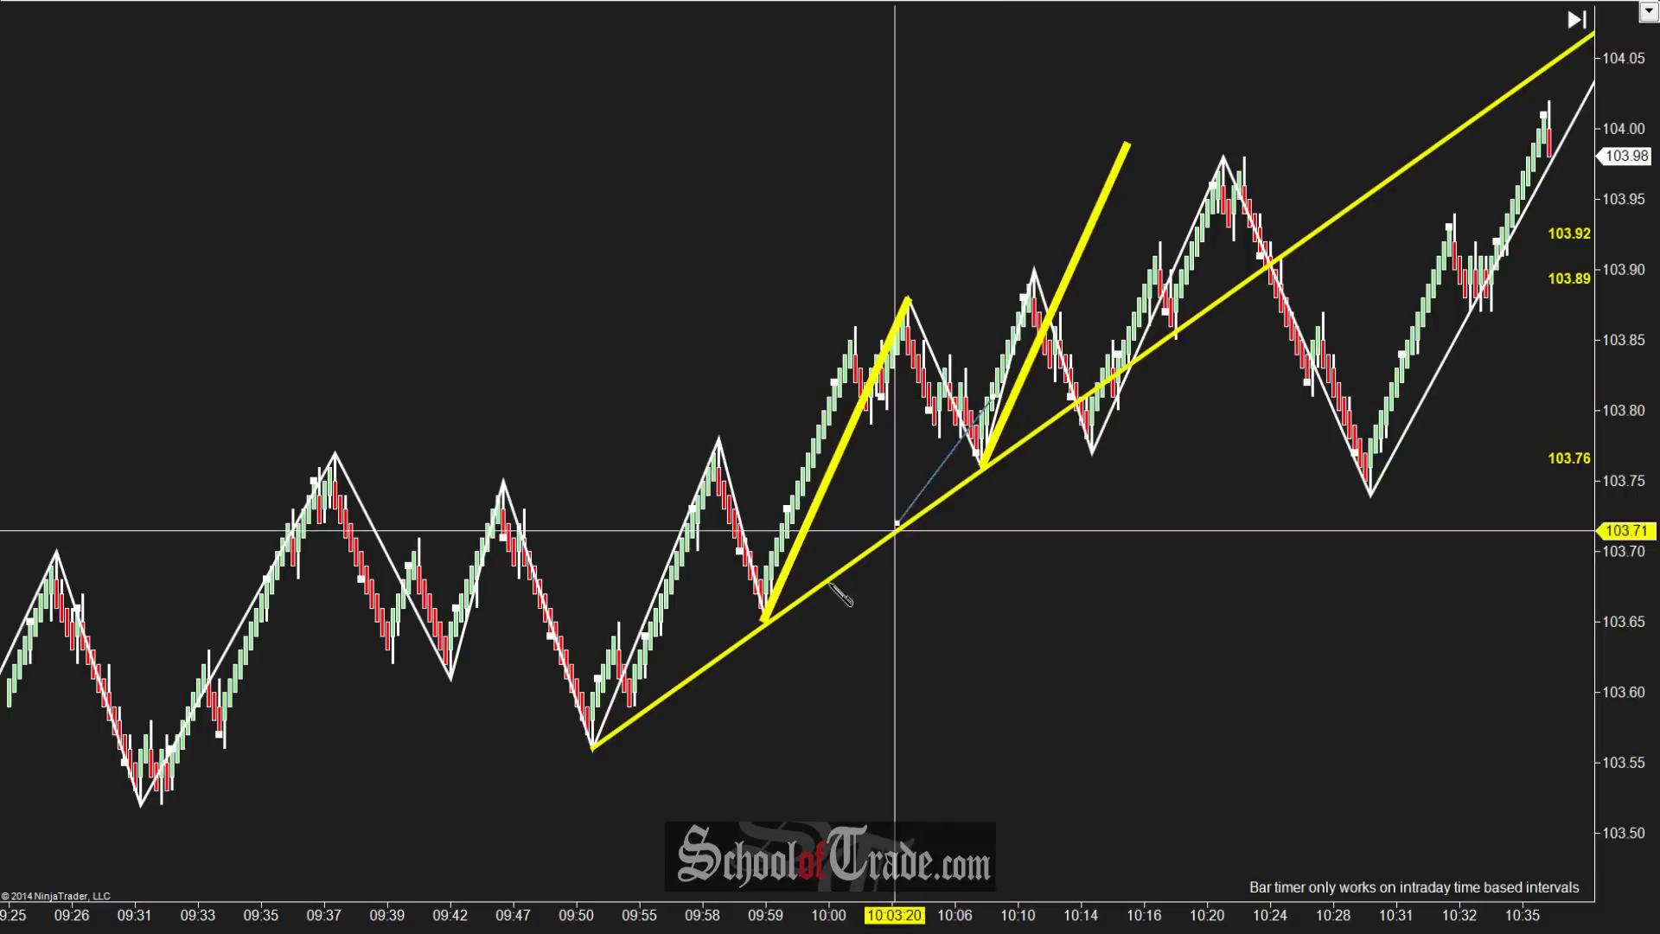
click(791, 621)
click(768, 663)
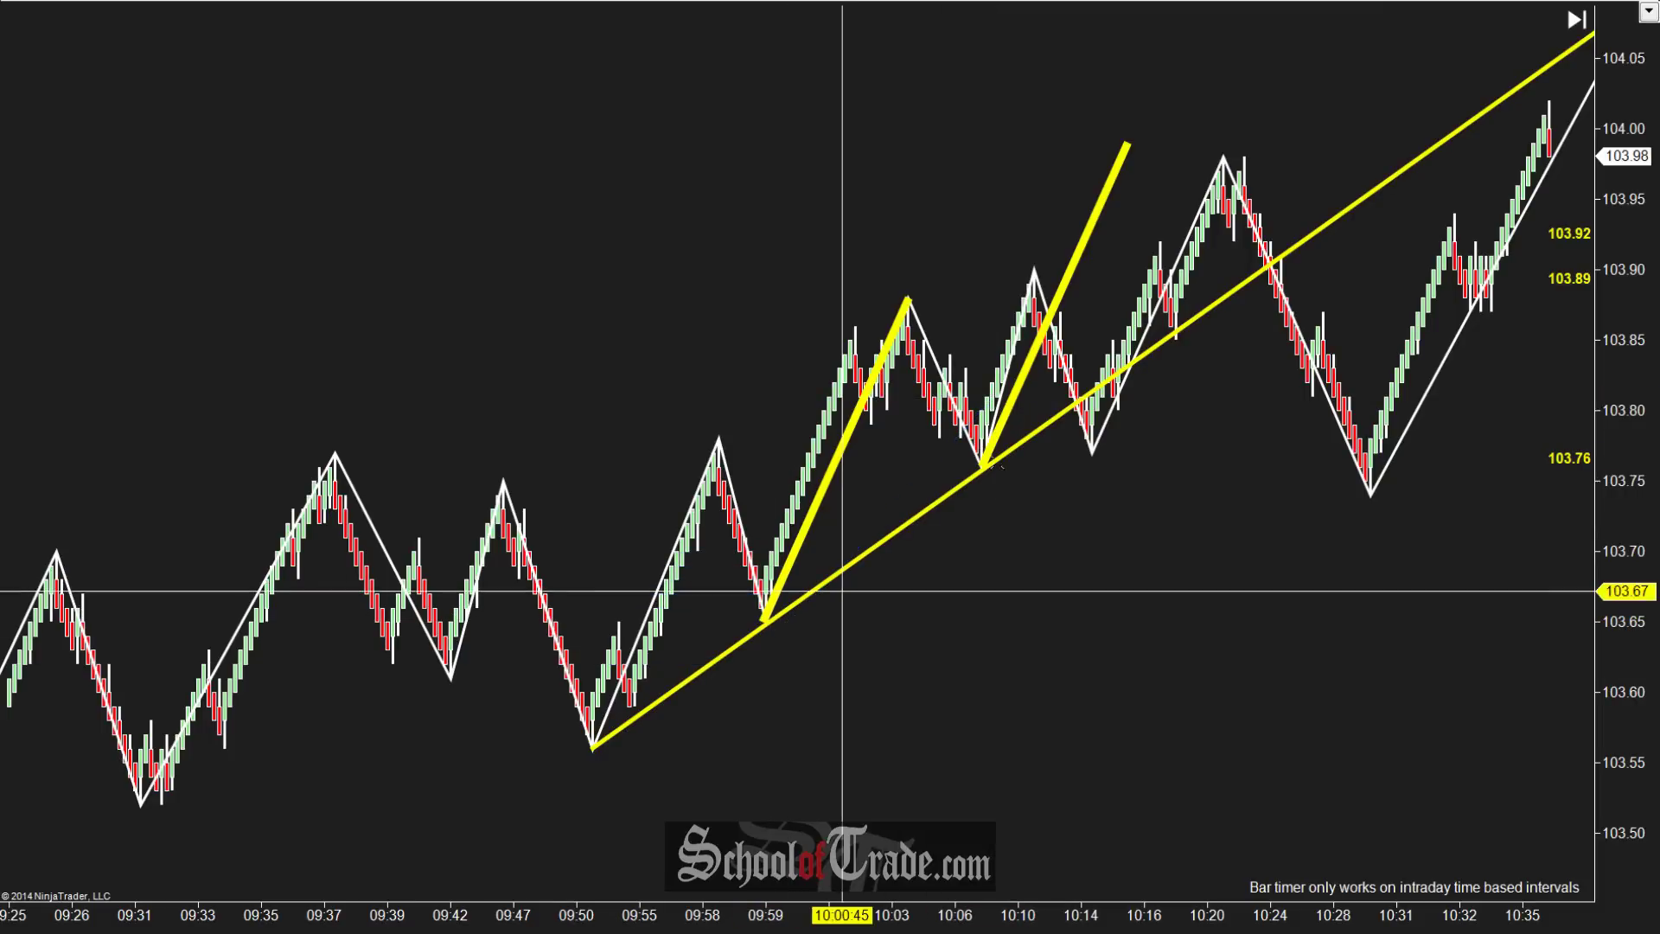
Measure with the ruler from the 103.81 entry up to the 103.98 high near 10:20.
click(994, 397)
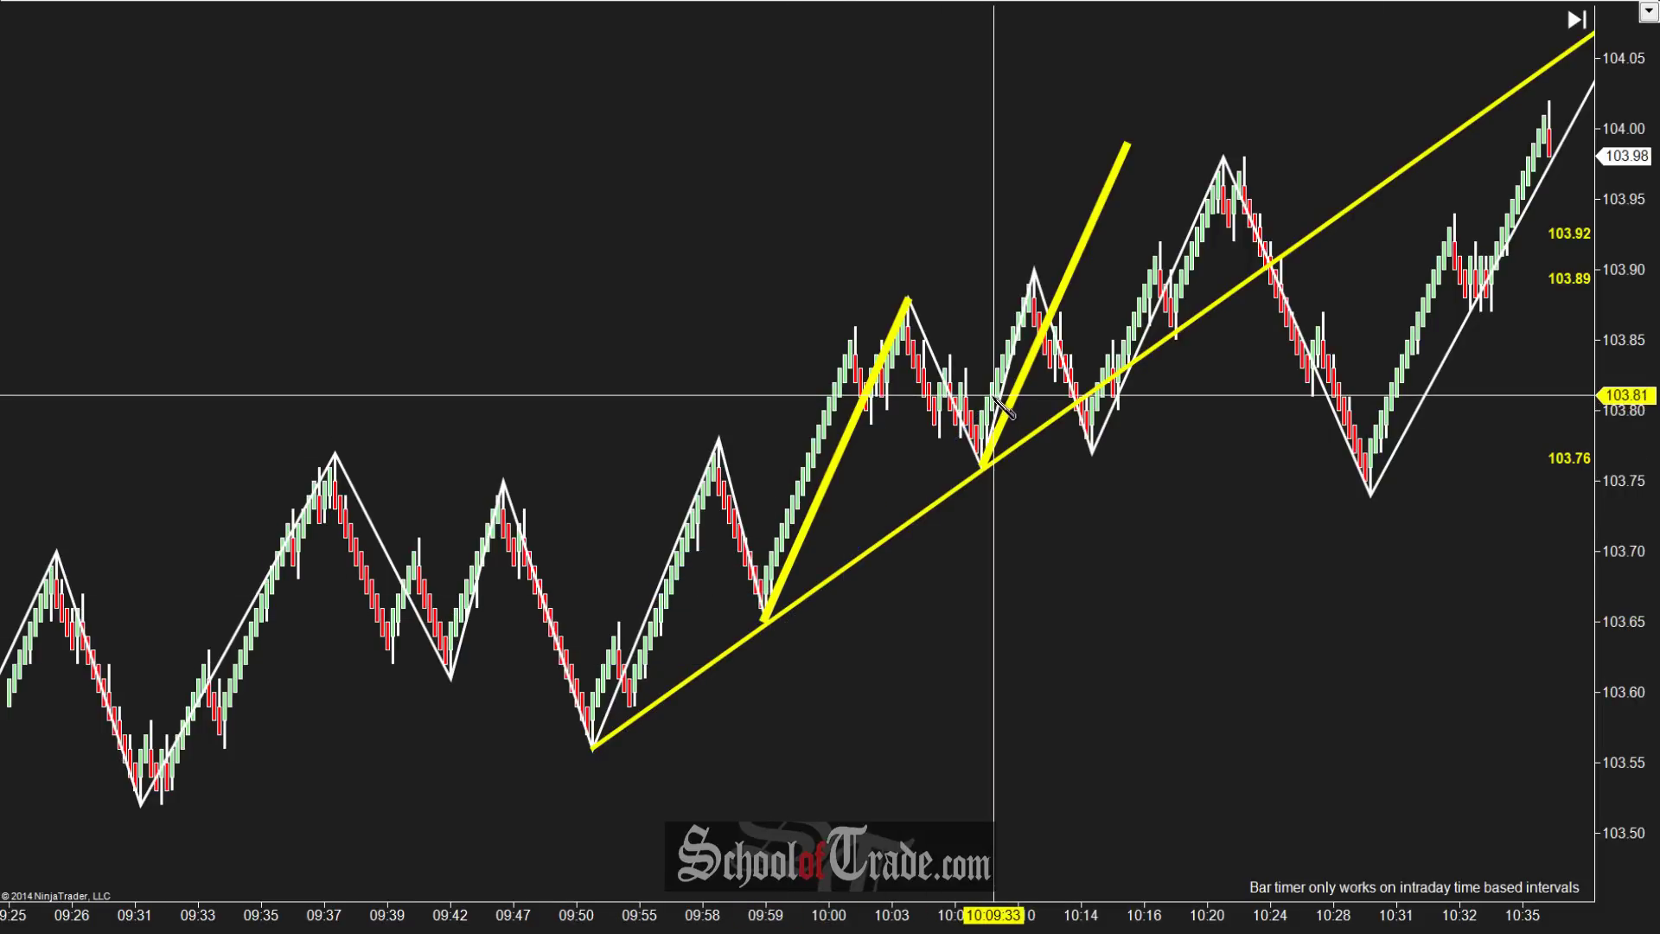
click(1219, 157)
click(1174, 116)
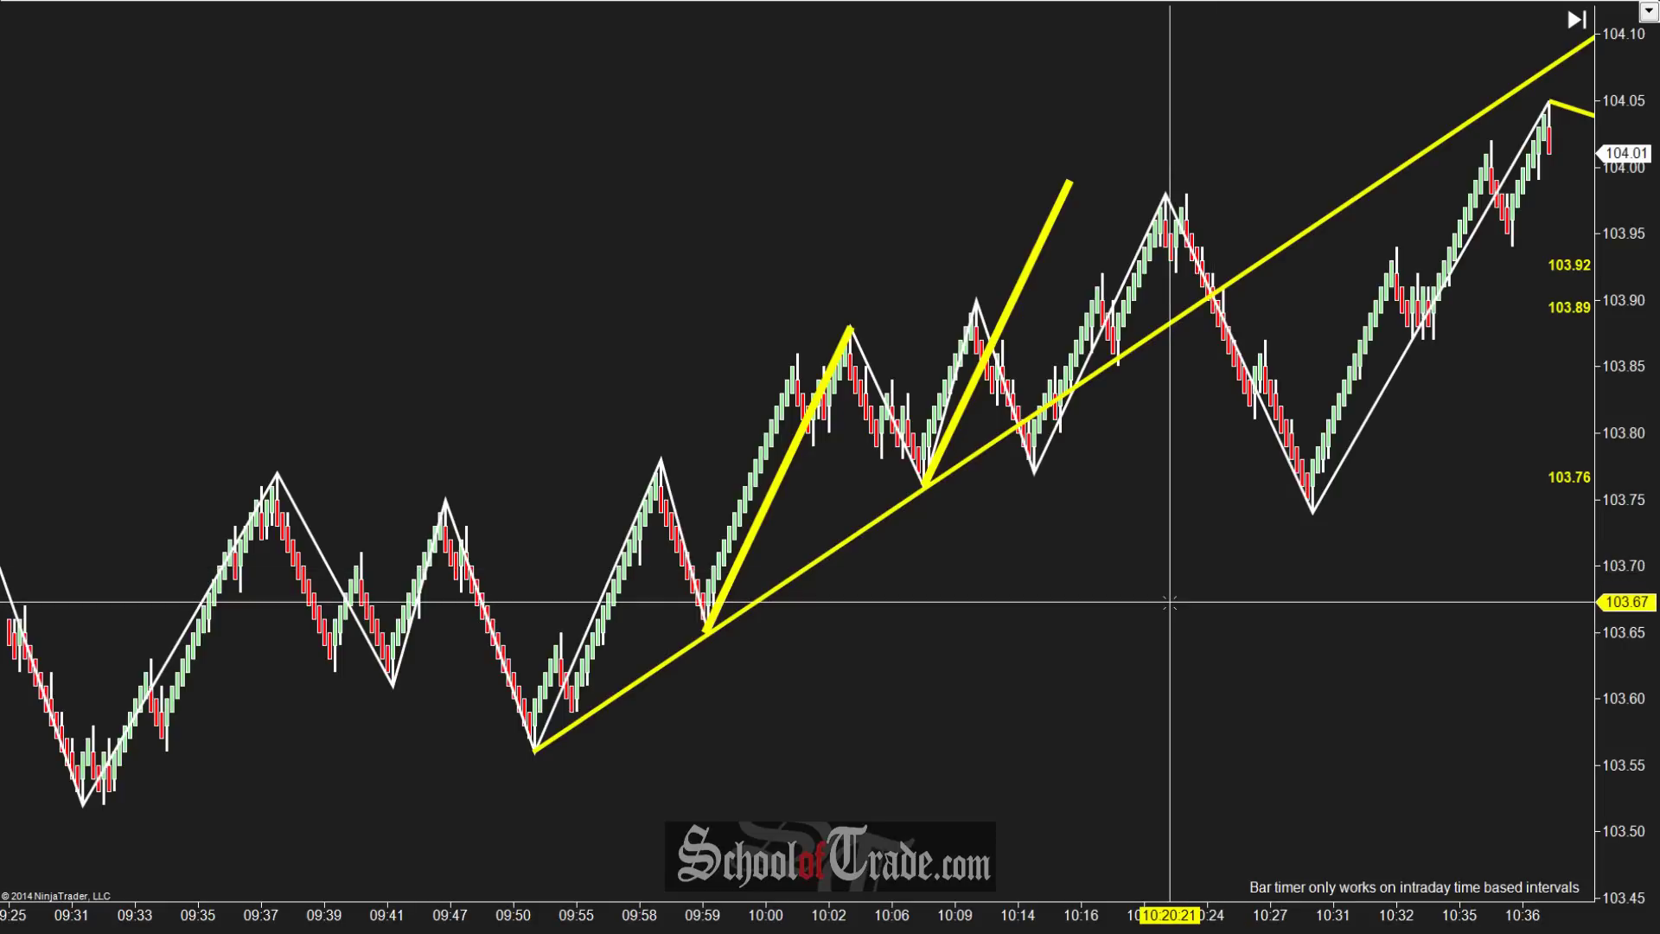
Remove all drawing objects from the chart, sketch a temporary rising line from the 09:50 low, and leave annotation mode.
key(ctrl+shift+d)
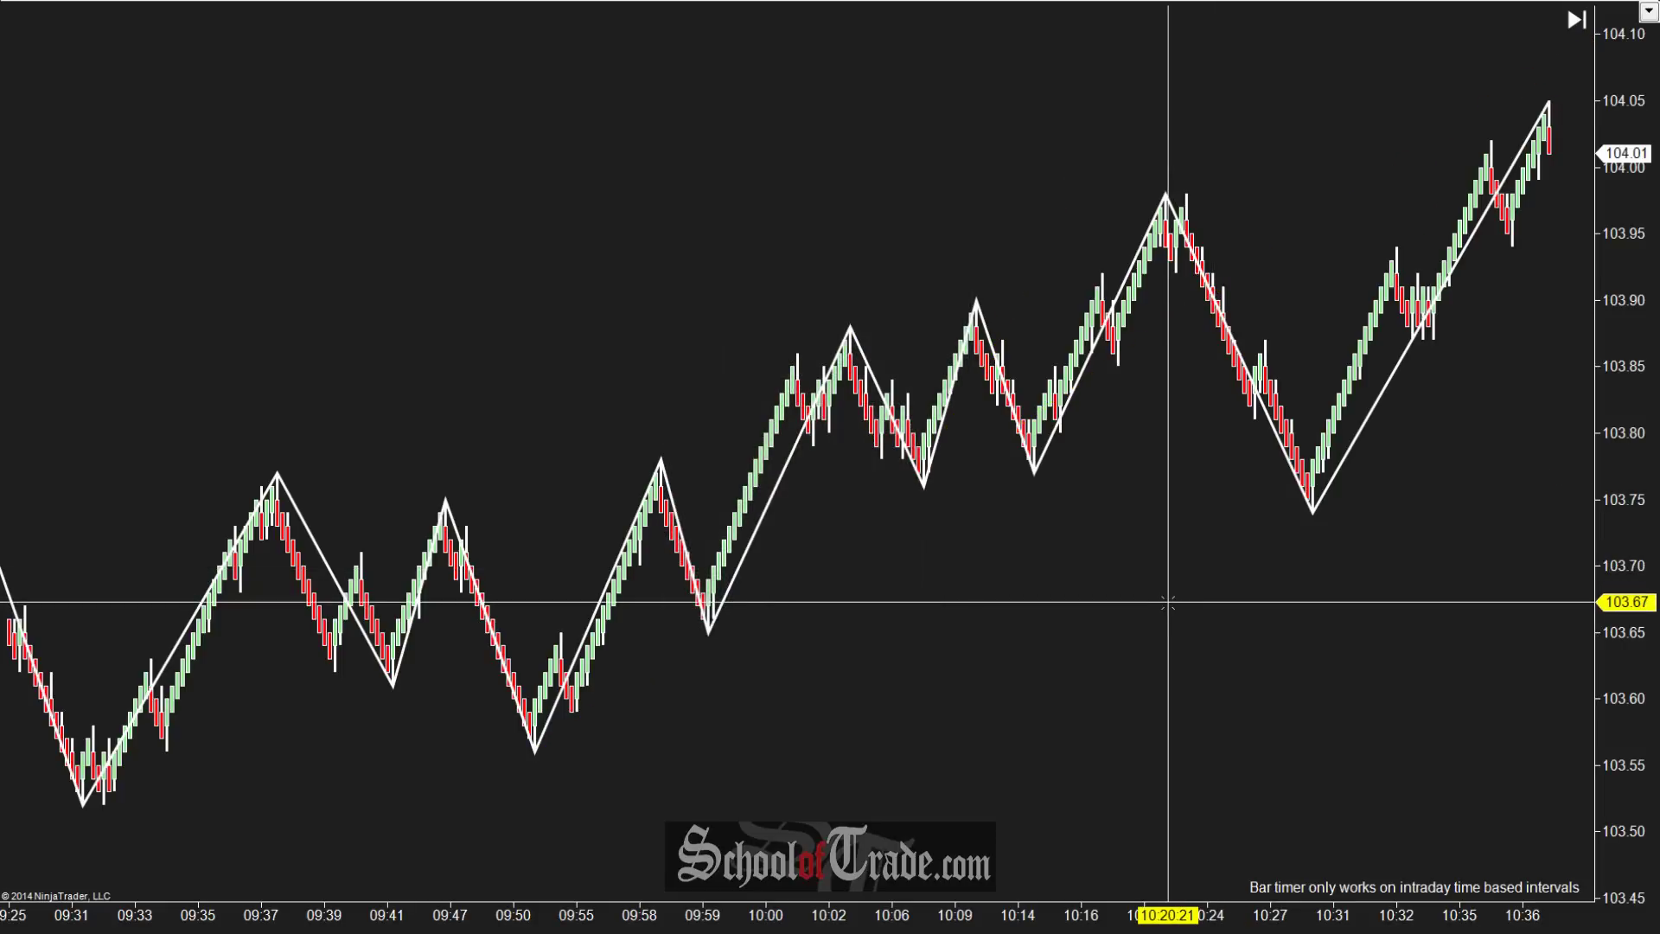
mouse_move(530, 757)
mouse_down()
mouse_move(716, 398)
mouse_move(821, 326)
mouse_move(1070, 380)
mouse_move(1152, 377)
mouse_up()
key(Escape)
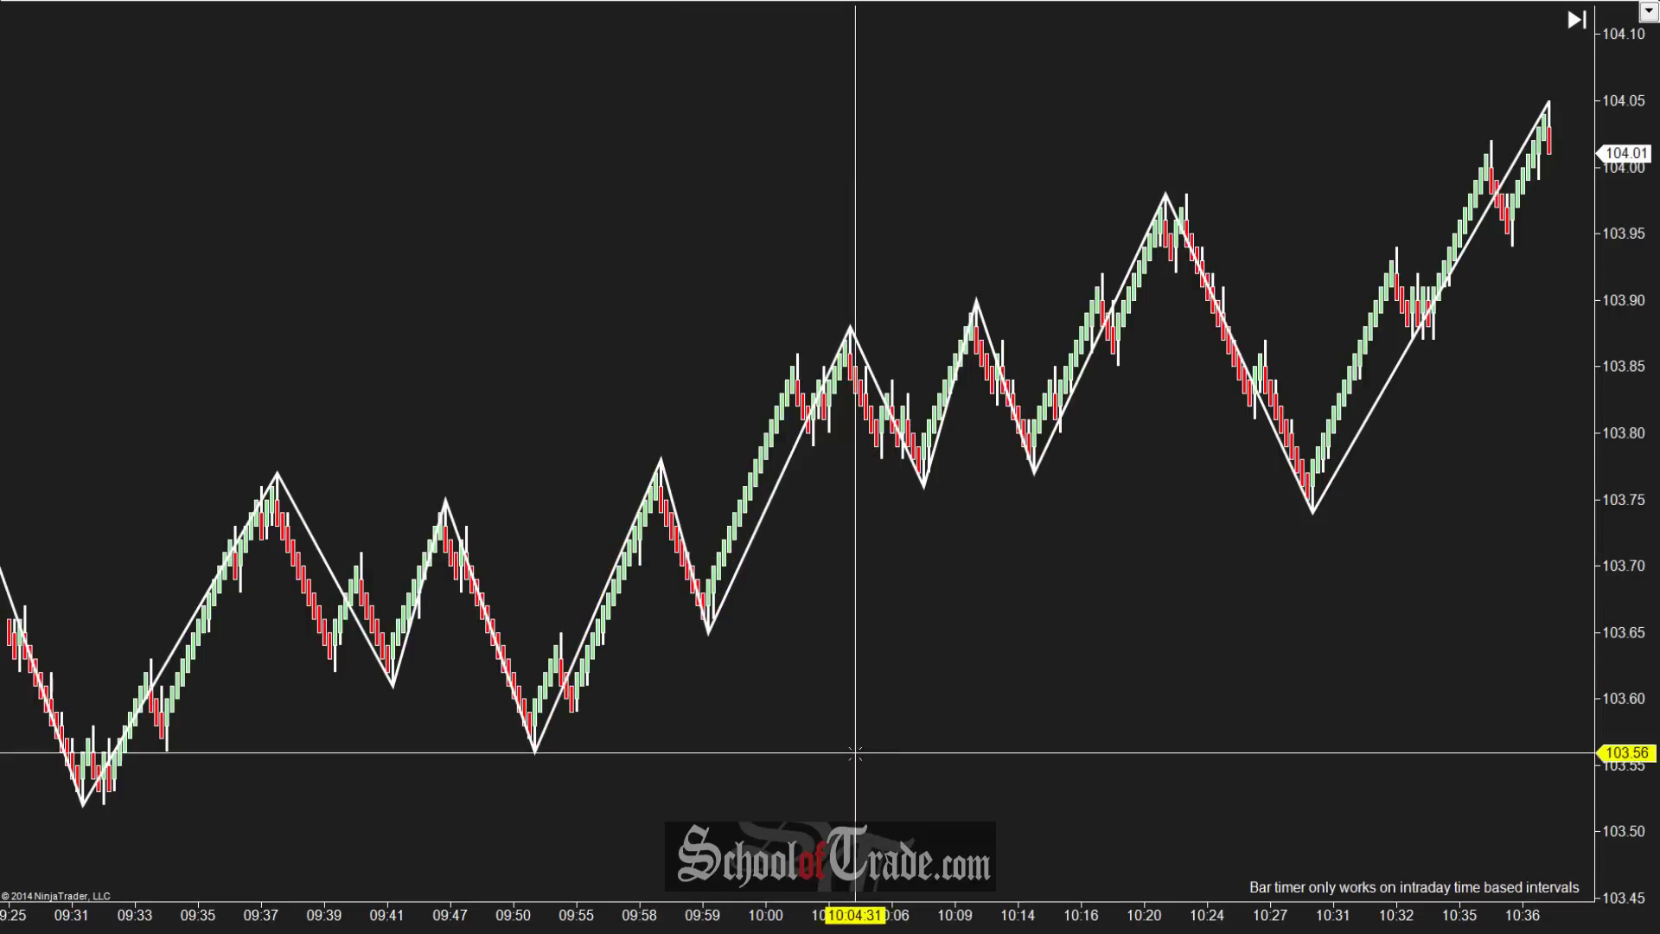